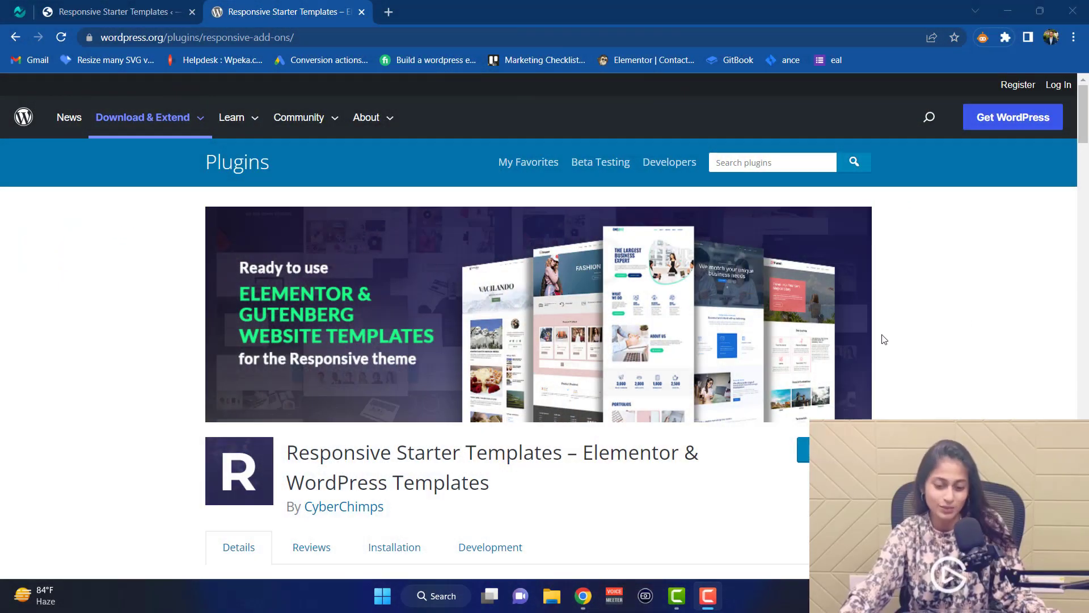
Step: Find 'responsive starter templates' under Plugins > Add New, then install and activate Responsive Starter Templates
scroll(883, 339, down, 1)
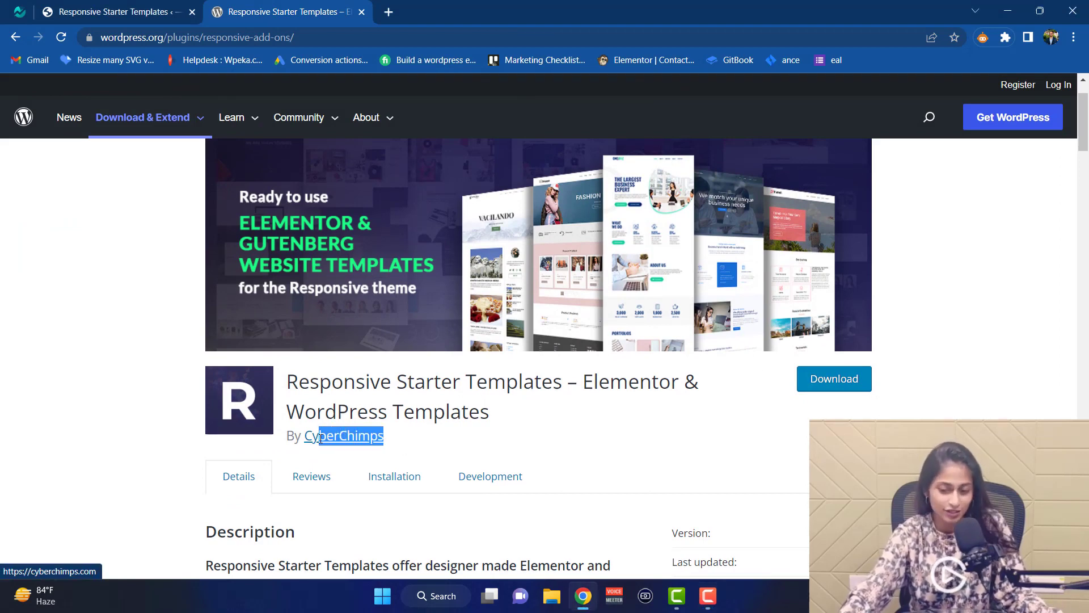
scroll(666, 418, down, 1)
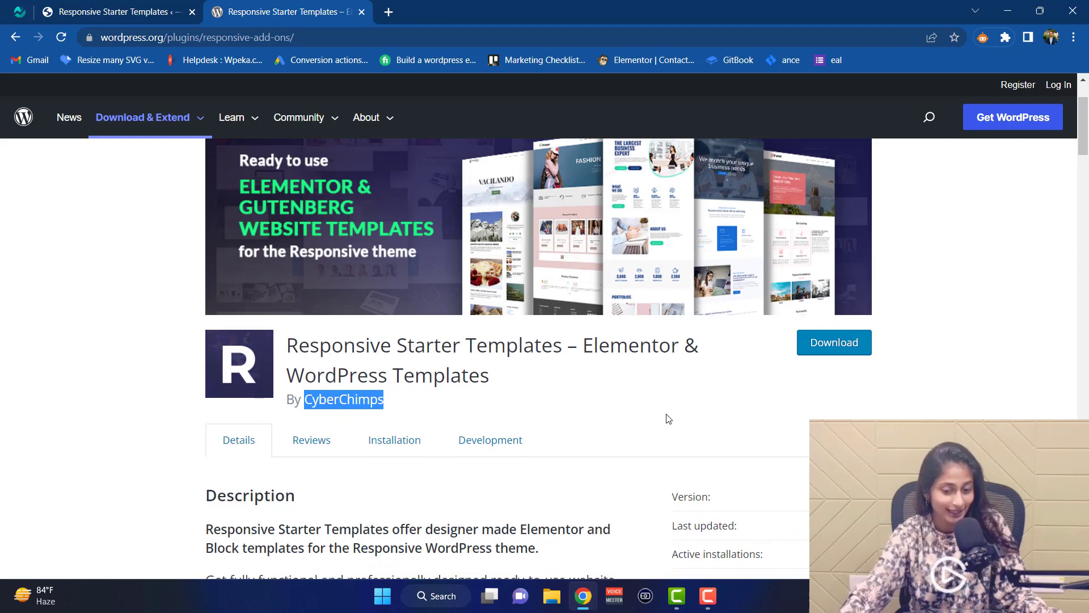
scroll(674, 404, down, 1)
scroll(677, 401, down, 2)
scroll(677, 401, down, 2)
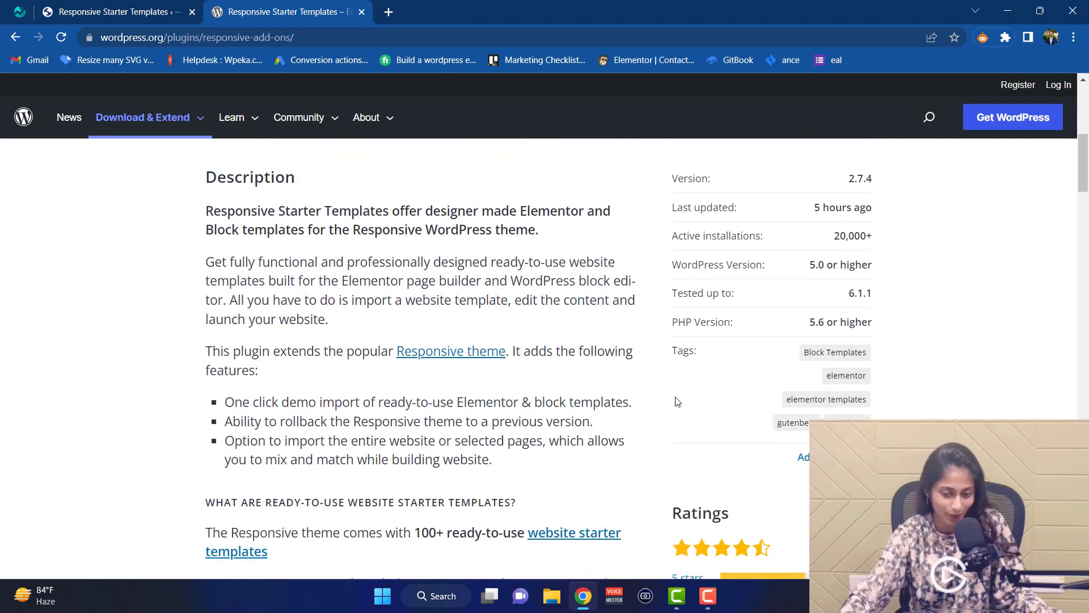
scroll(676, 401, down, 1)
scroll(677, 401, down, 1)
scroll(676, 401, down, 1)
scroll(676, 401, down, 3)
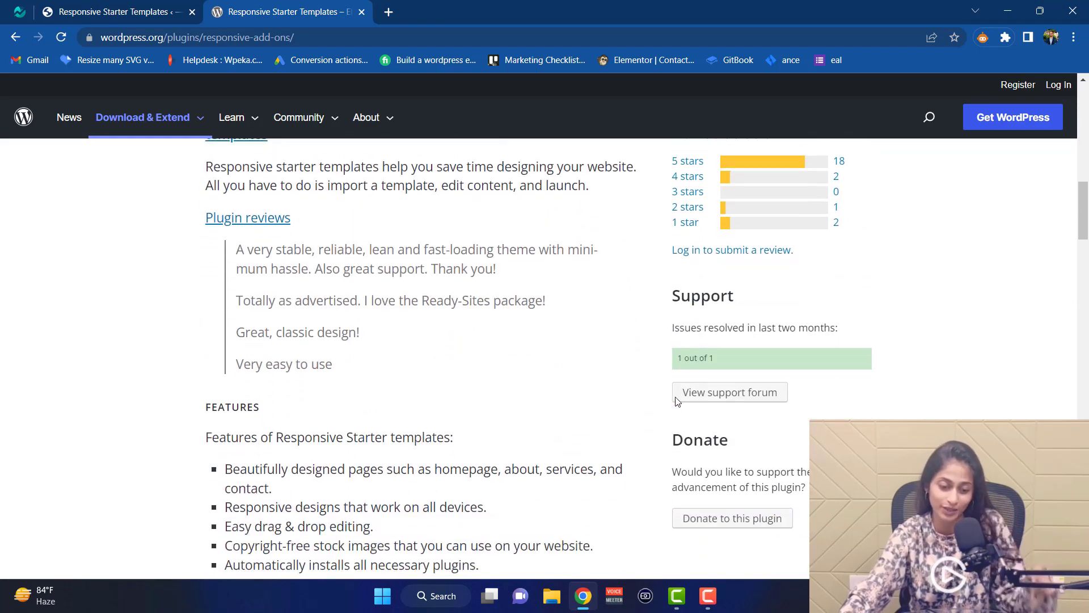
scroll(676, 401, down, 4)
scroll(677, 401, down, 3)
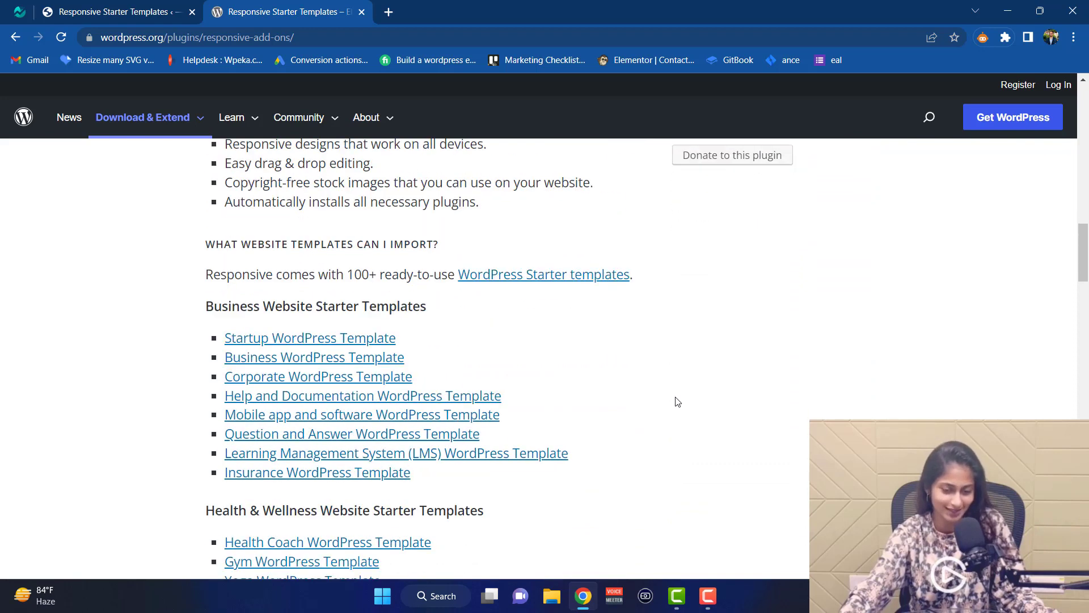
scroll(677, 401, down, 1)
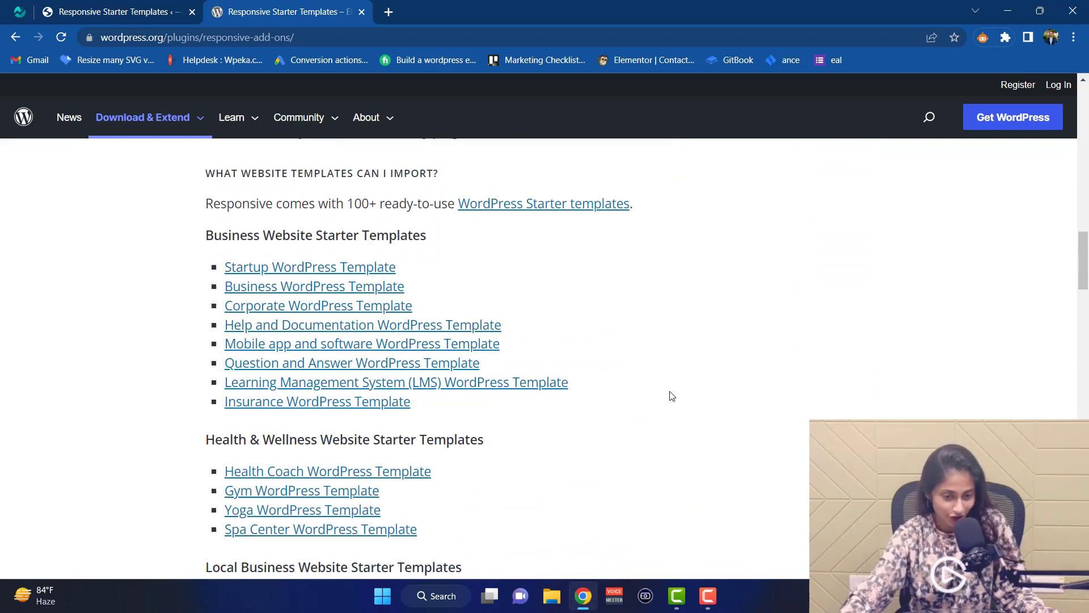
scroll(672, 395, down, 1)
scroll(671, 395, down, 1)
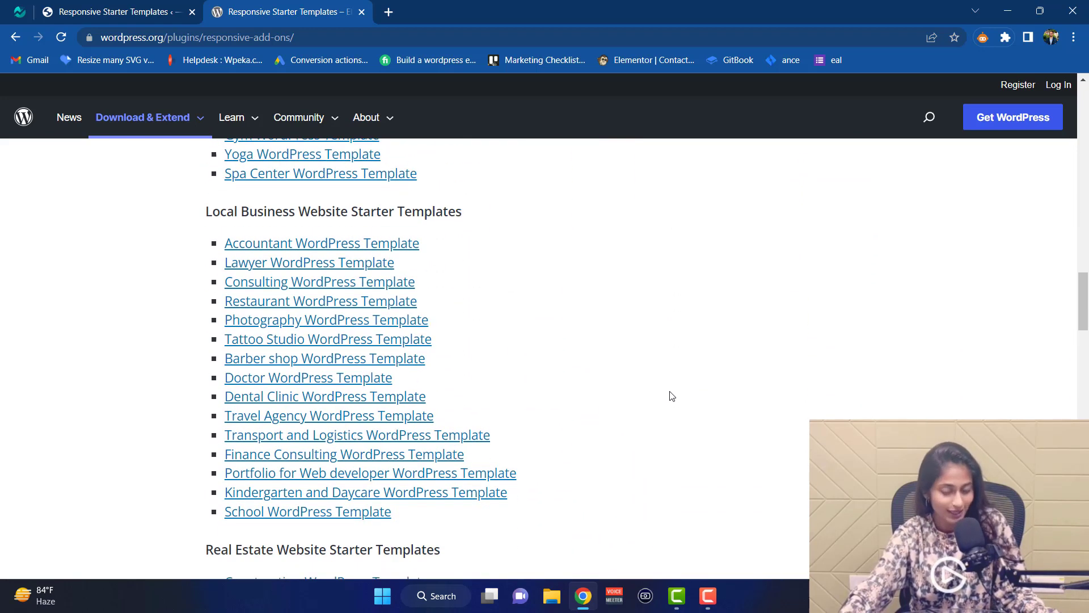
scroll(671, 395, down, 2)
scroll(672, 395, down, 2)
scroll(672, 395, down, 1)
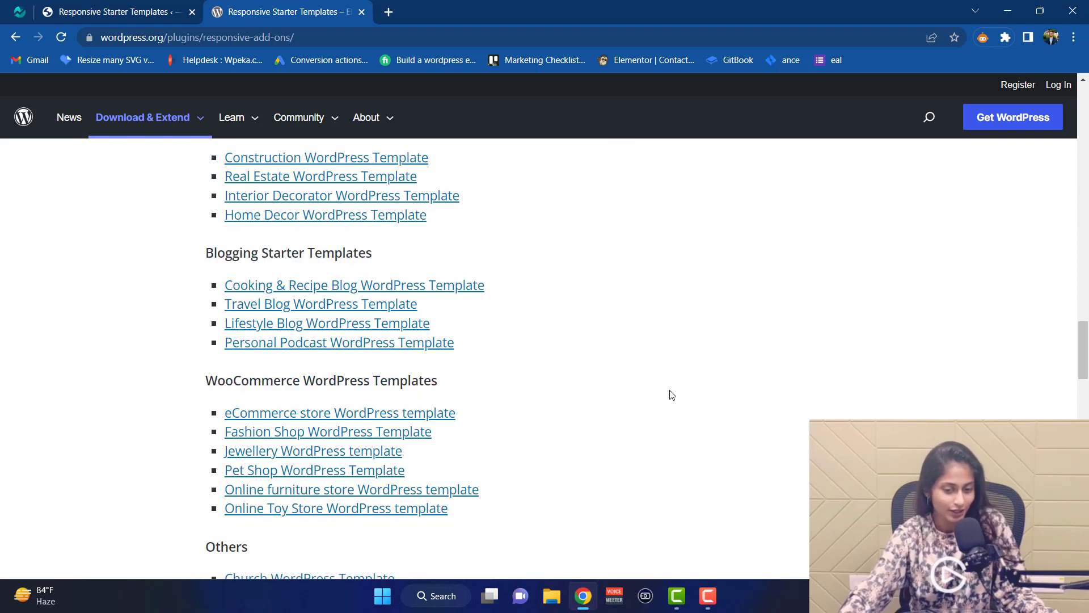
scroll(671, 396, down, 3)
scroll(672, 395, down, 2)
scroll(672, 395, down, 1)
scroll(672, 395, down, 3)
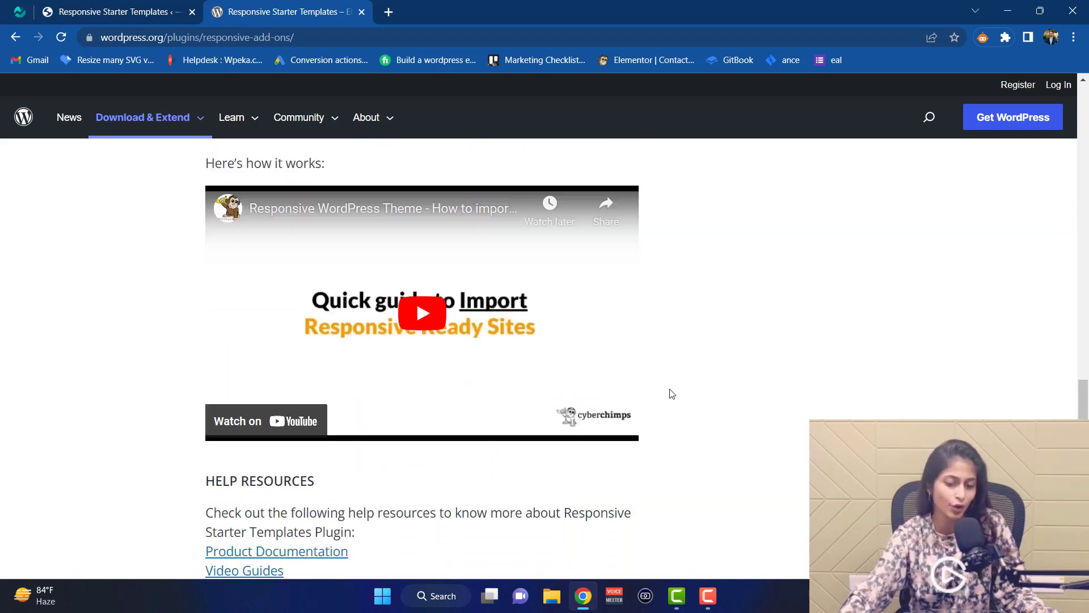
scroll(672, 394, down, 3)
scroll(671, 394, down, 1)
scroll(672, 394, down, 3)
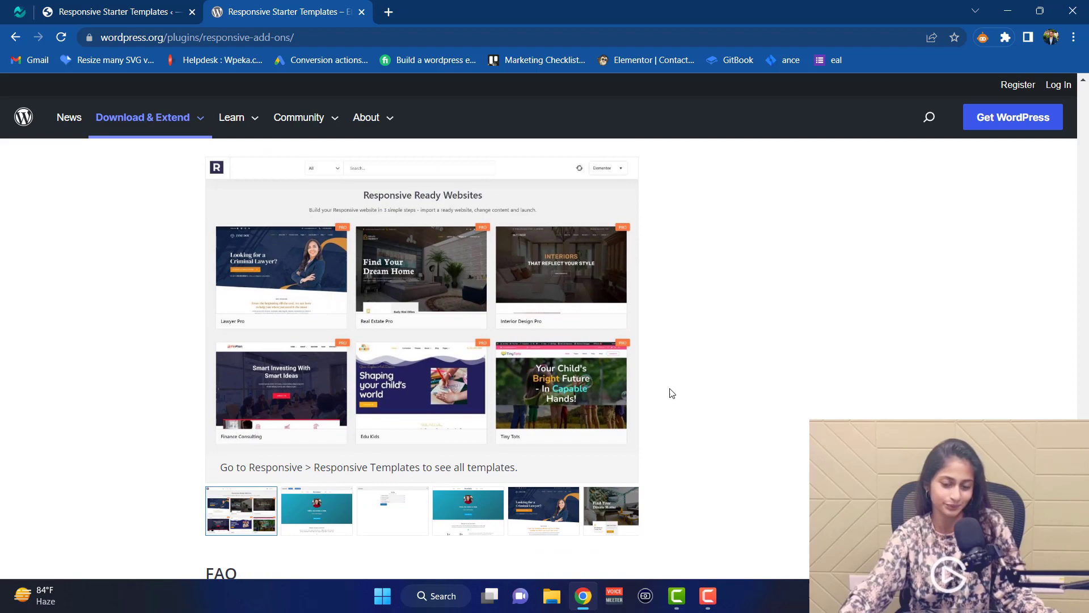
scroll(672, 394, down, 1)
scroll(672, 393, down, 3)
scroll(672, 393, down, 2)
scroll(671, 394, down, 1)
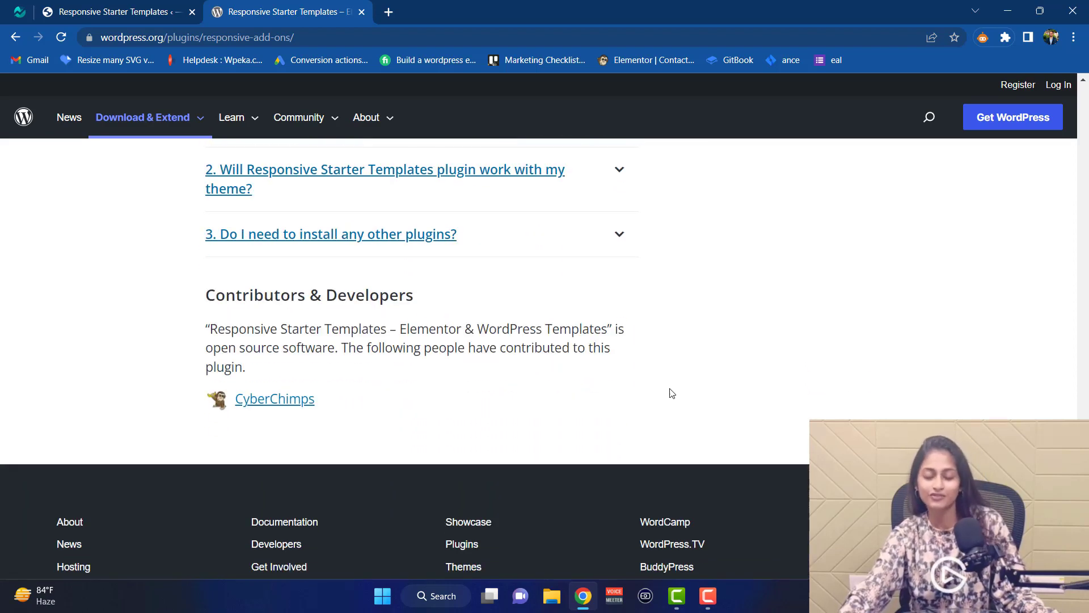
scroll(672, 393, up, 1)
scroll(672, 394, up, 3)
scroll(672, 393, up, 4)
scroll(672, 392, up, 8)
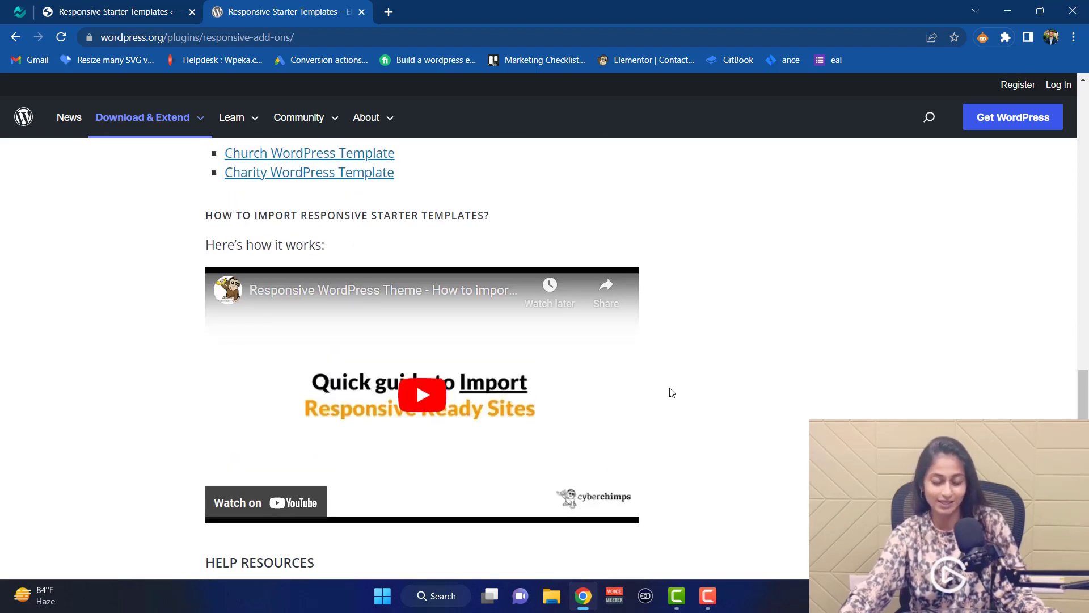
scroll(671, 393, up, 7)
scroll(672, 393, up, 5)
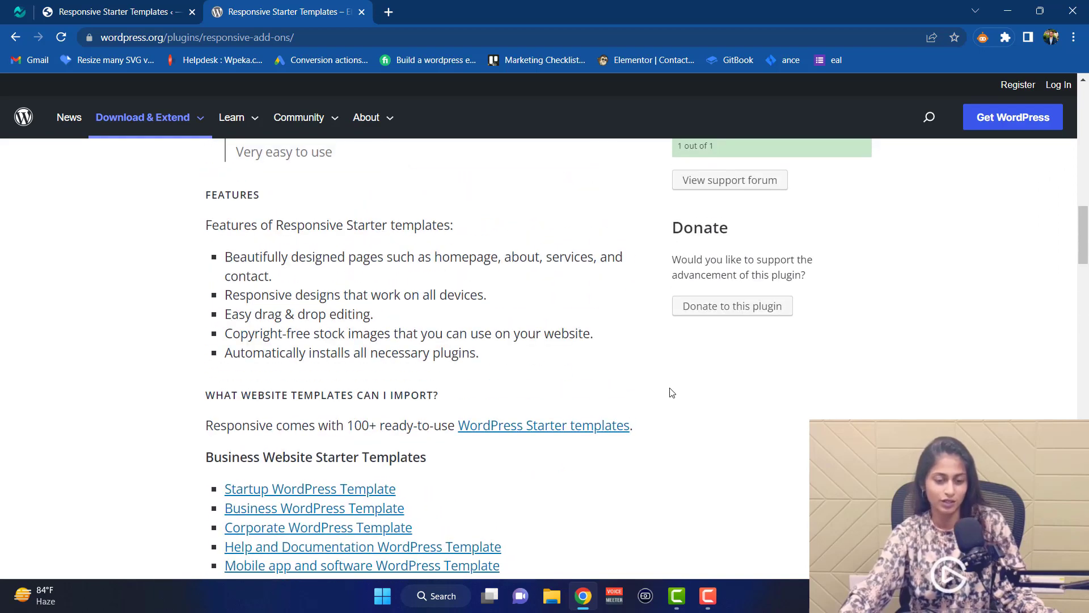
scroll(672, 394, up, 7)
scroll(672, 393, up, 6)
scroll(672, 393, up, 3)
scroll(672, 393, up, 3)
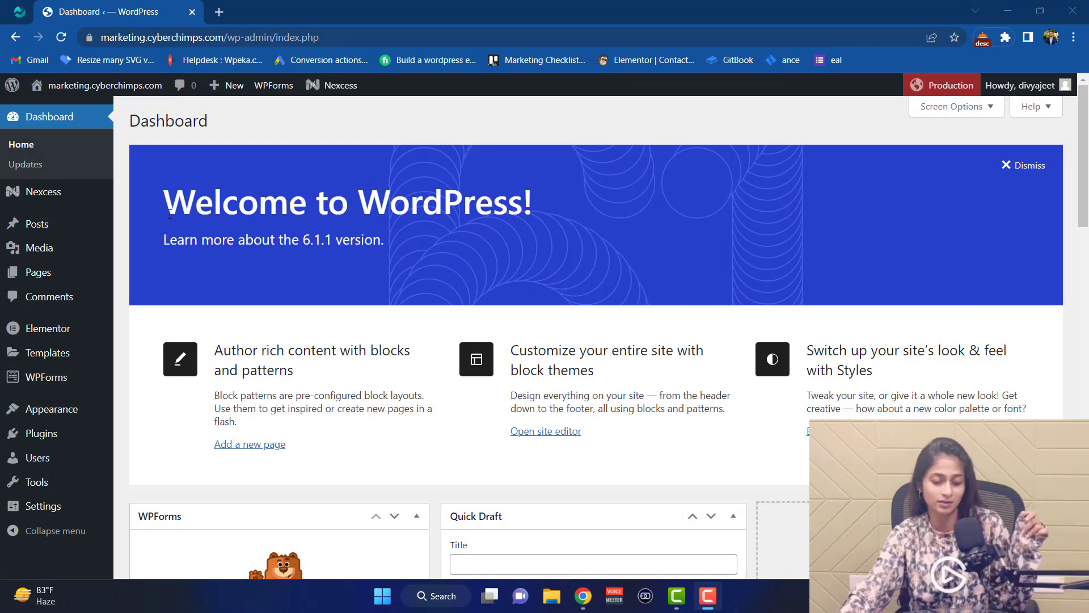
mouse_move(41, 434)
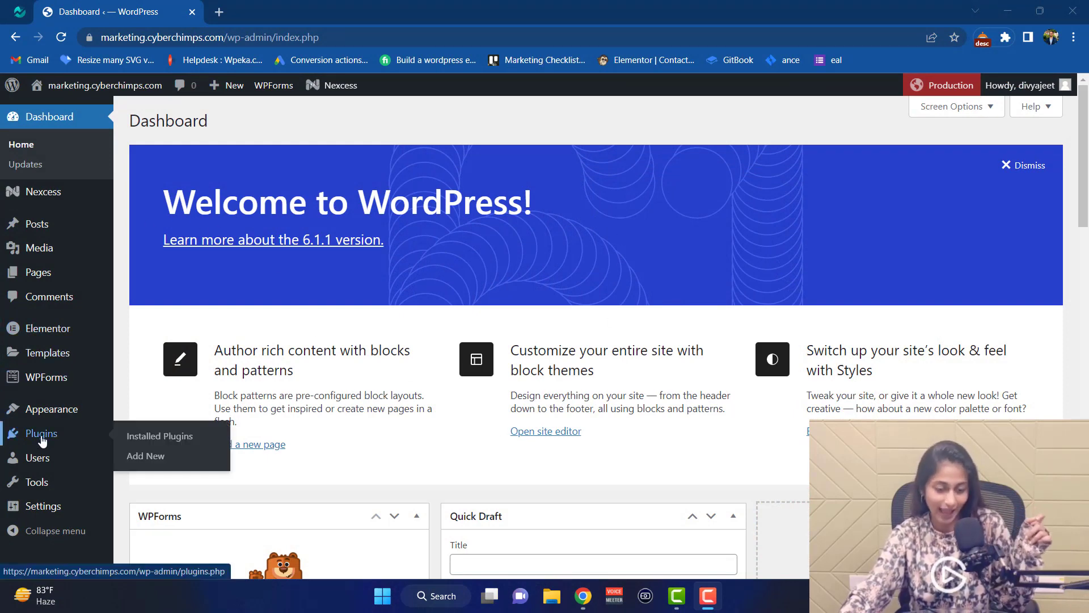
click(42, 441)
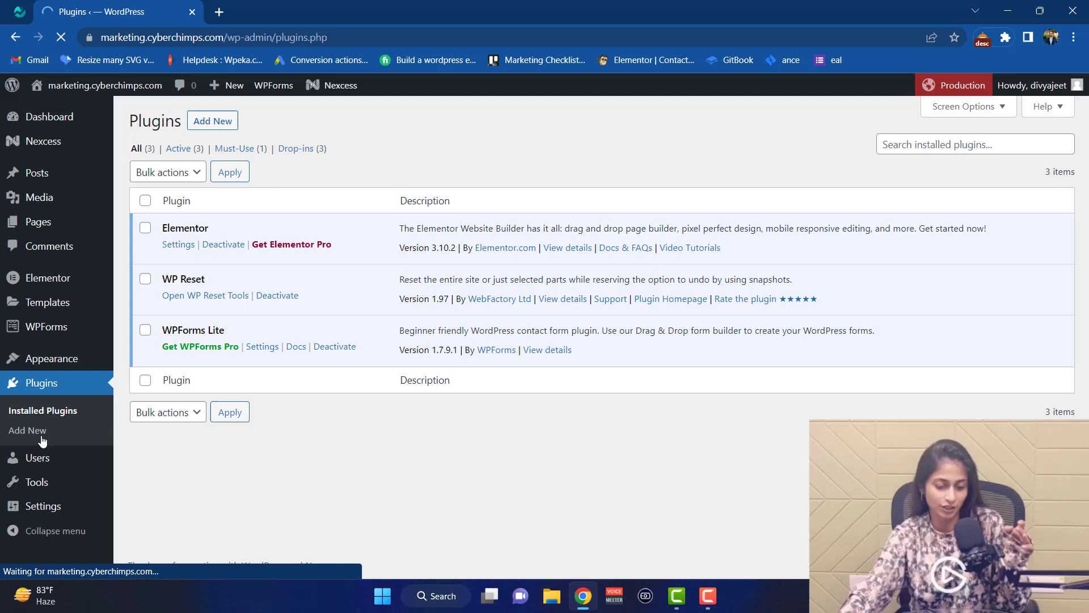
click(213, 123)
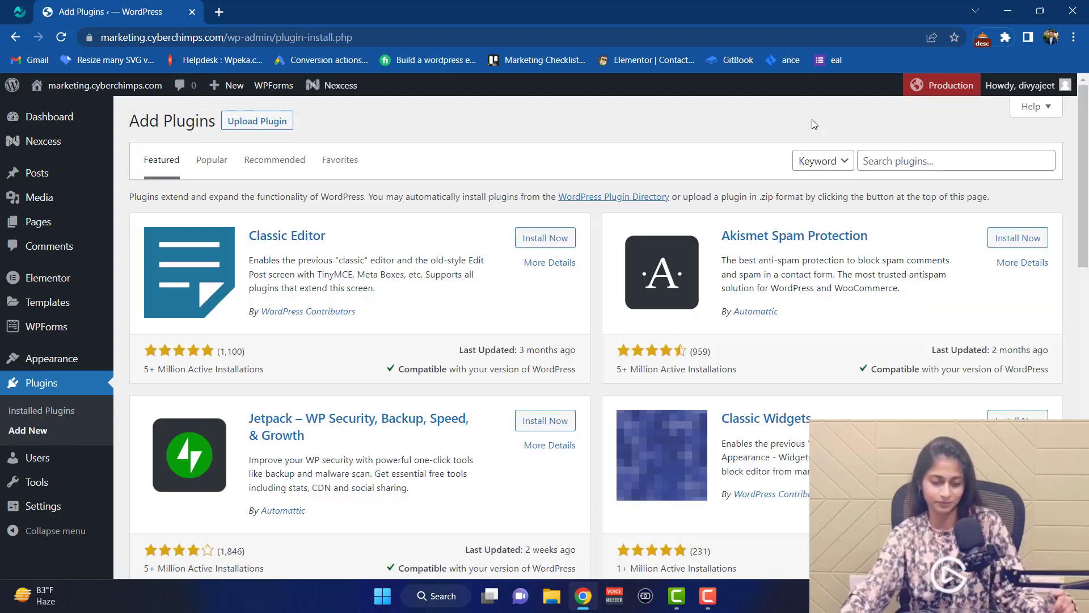
click(946, 165)
text(responsiv)
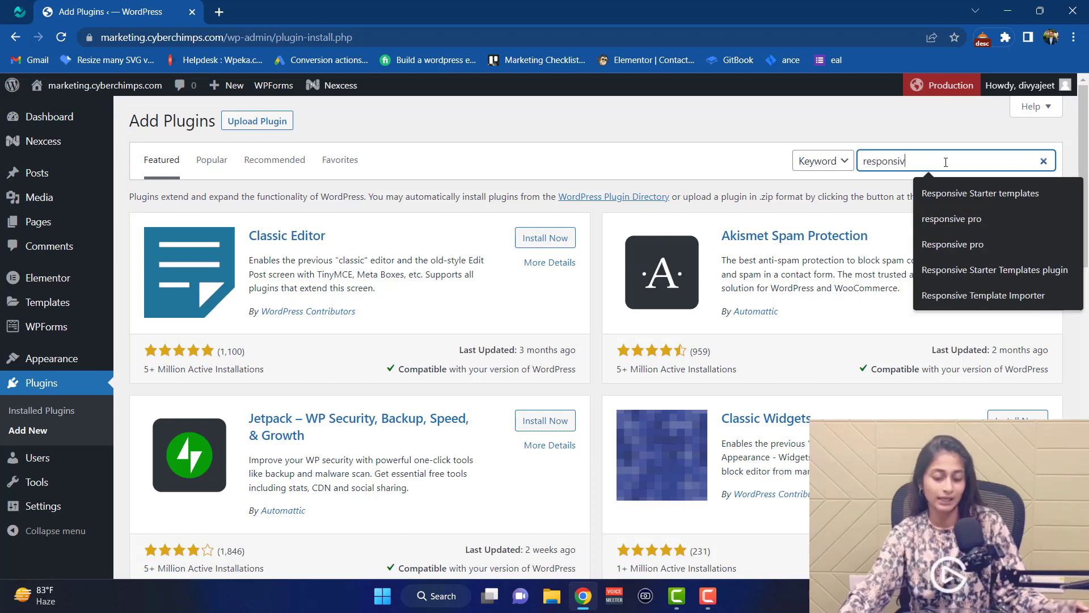
text(e starter templates)
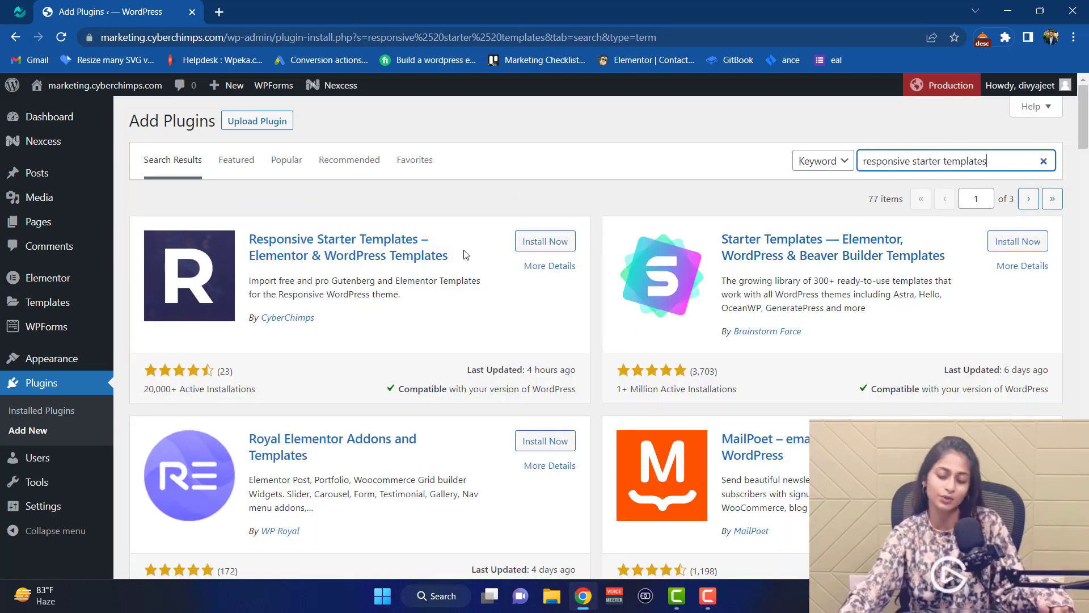
click(553, 243)
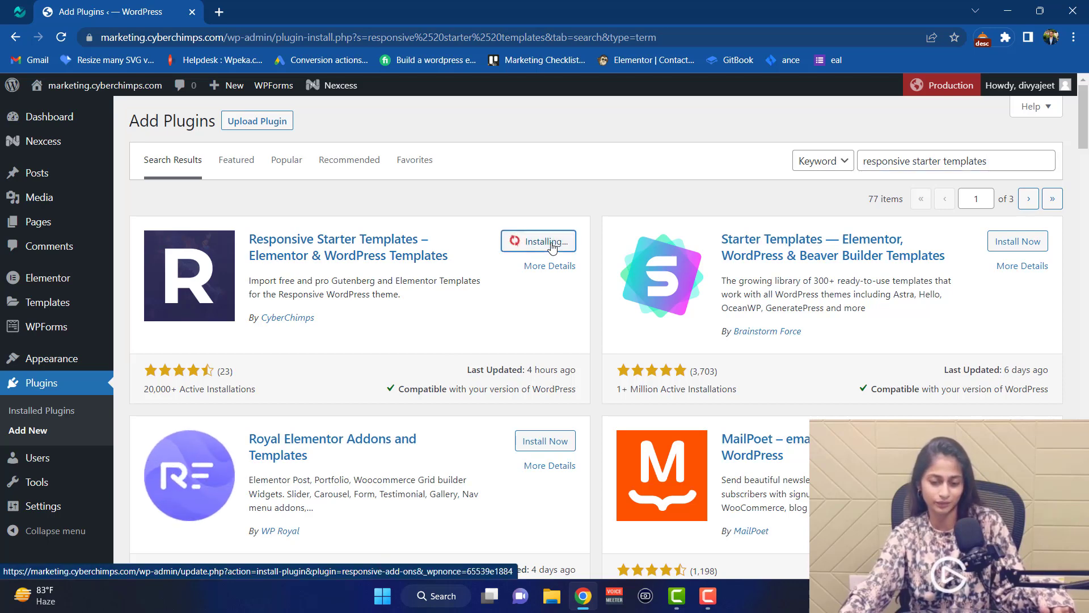
click(552, 242)
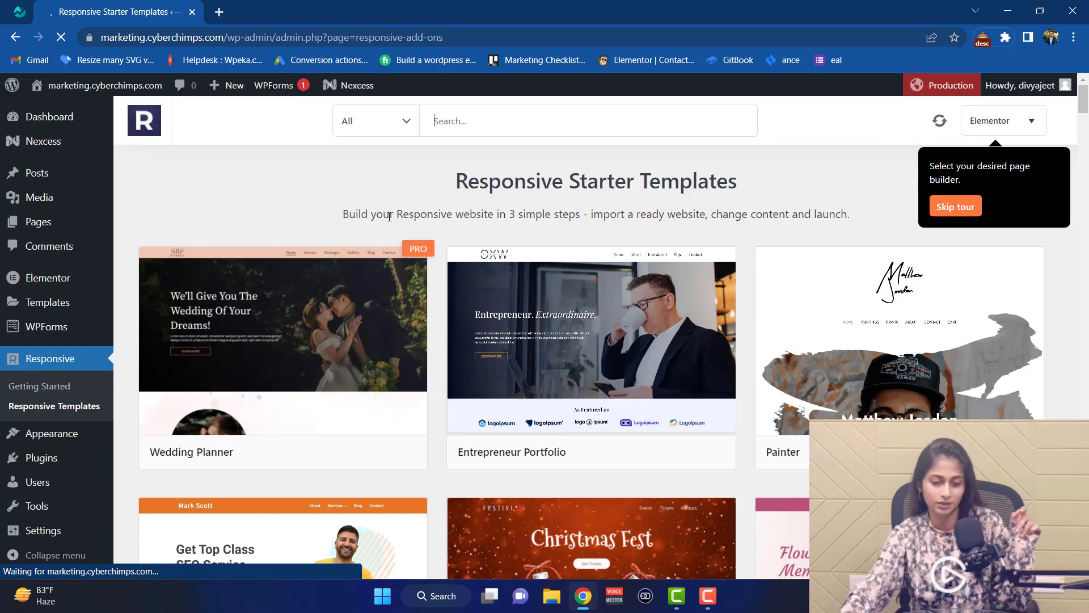
Step: Scroll through the Elementor template grid past College, Nail Club, Lawyer Pro and Juice Shop, then back up
scroll(398, 287, down, 1)
scroll(397, 287, down, 7)
scroll(397, 287, down, 5)
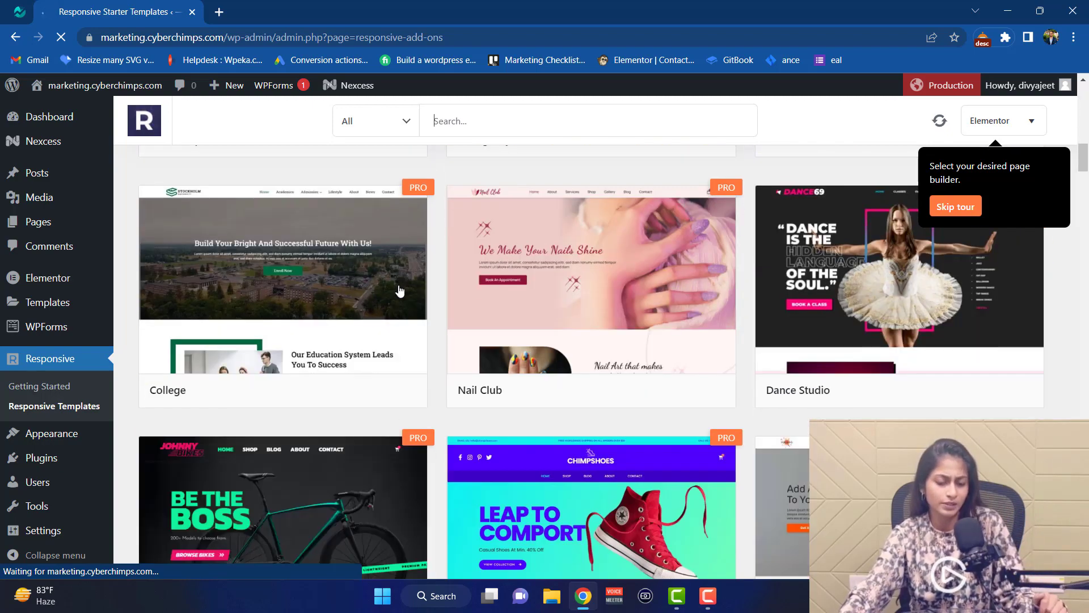
scroll(397, 287, down, 9)
scroll(397, 287, down, 8)
scroll(397, 287, down, 8)
scroll(397, 284, down, 8)
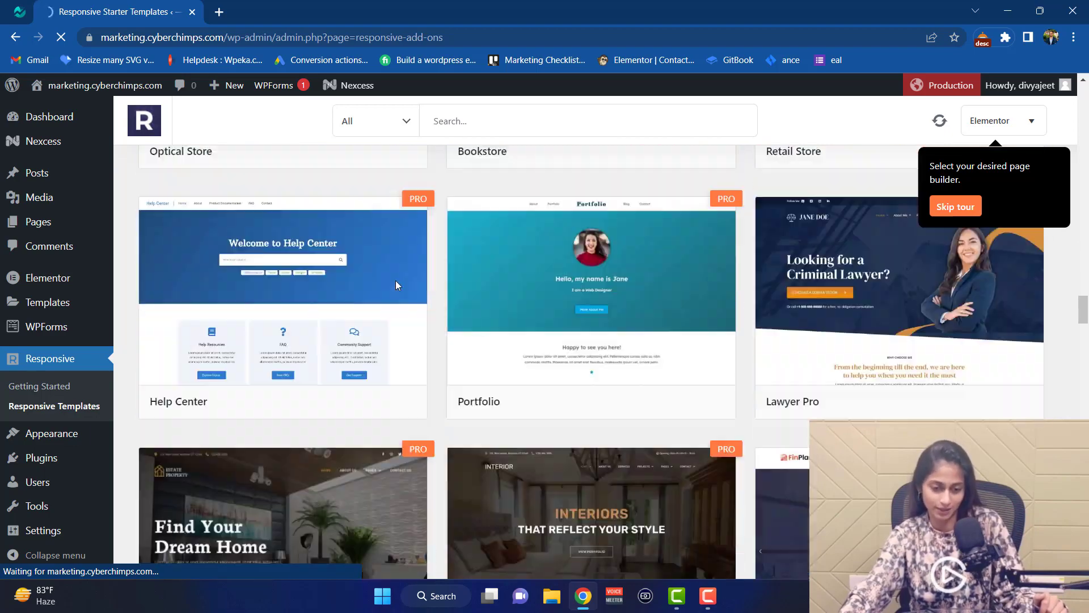
scroll(397, 282, down, 8)
scroll(397, 282, up, 8)
scroll(394, 283, up, 8)
scroll(389, 285, up, 8)
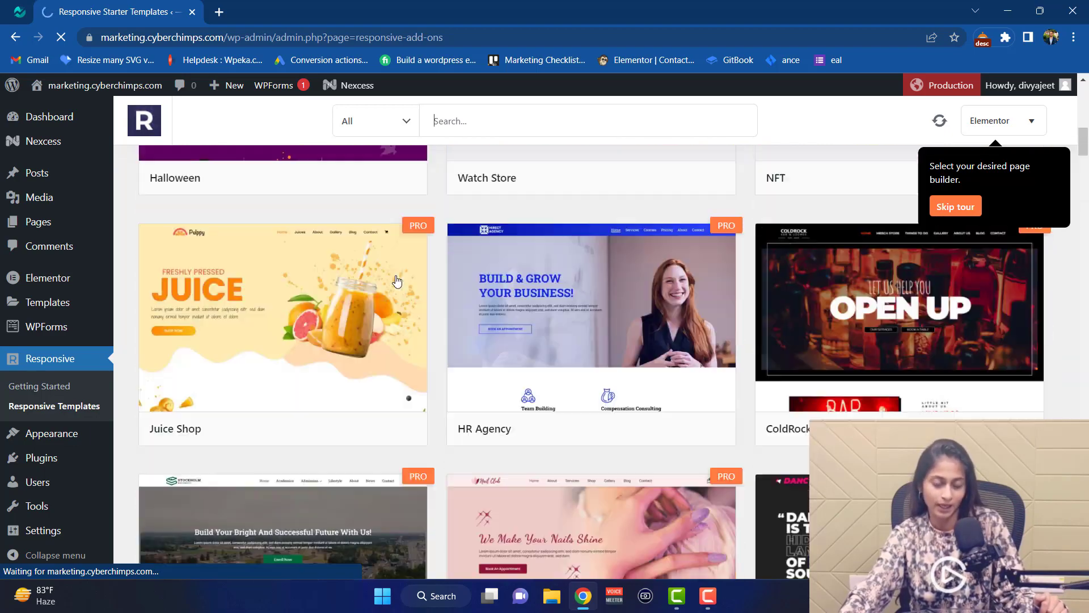
scroll(381, 287, up, 8)
scroll(382, 287, up, 7)
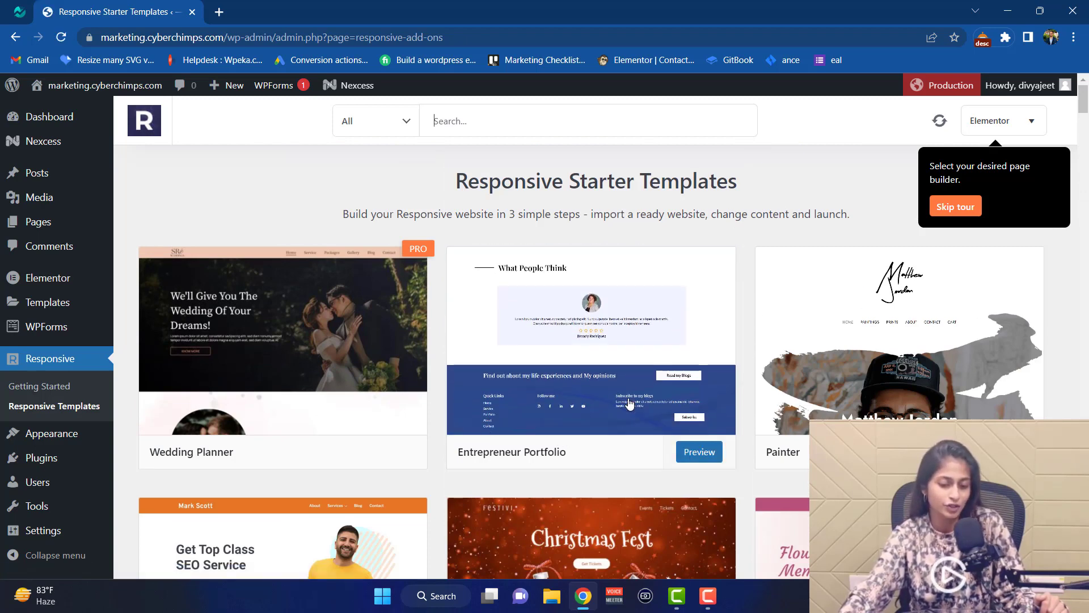
Step: Preview the Entrepreneur Portfolio demo page, then bring up its Import Site options
click(700, 452)
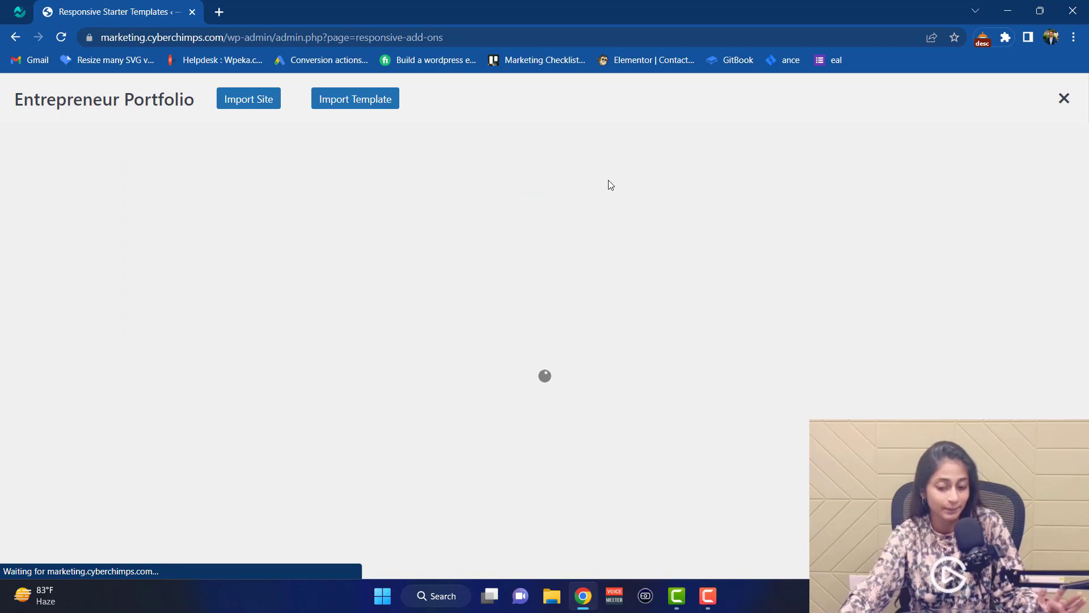
scroll(282, 221, down, 2)
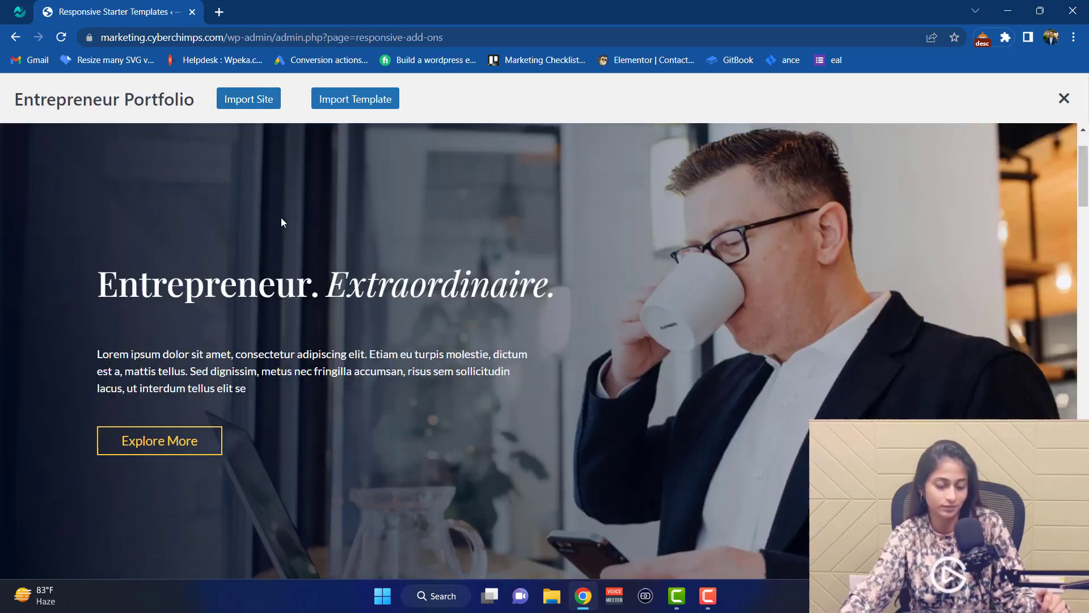
scroll(282, 221, down, 5)
scroll(282, 221, down, 4)
scroll(282, 222, down, 5)
scroll(282, 221, down, 5)
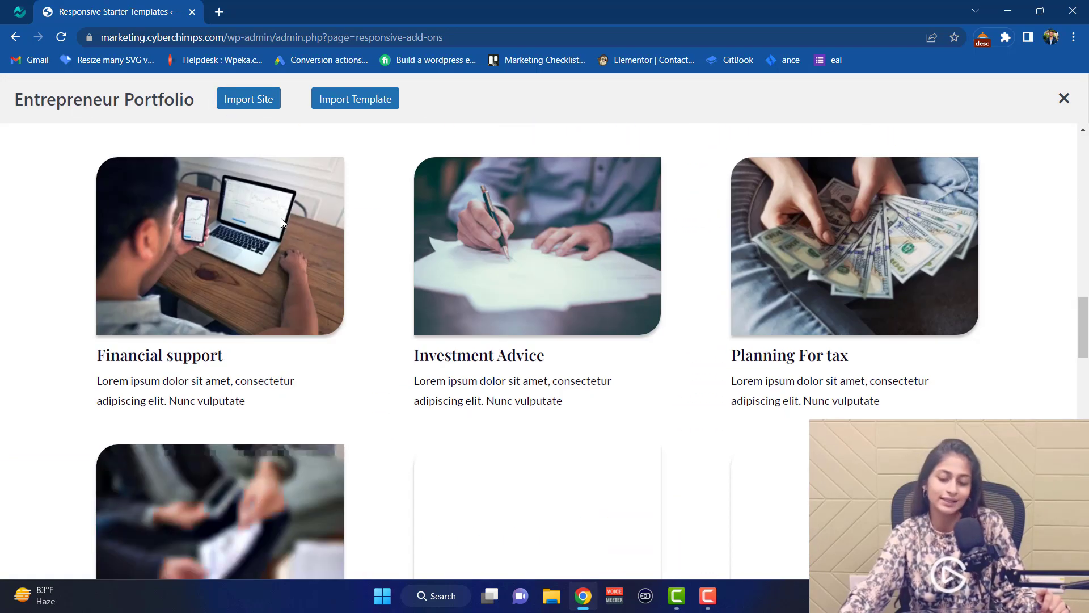
scroll(282, 221, down, 5)
scroll(282, 221, down, 5)
scroll(282, 222, down, 5)
scroll(282, 221, down, 5)
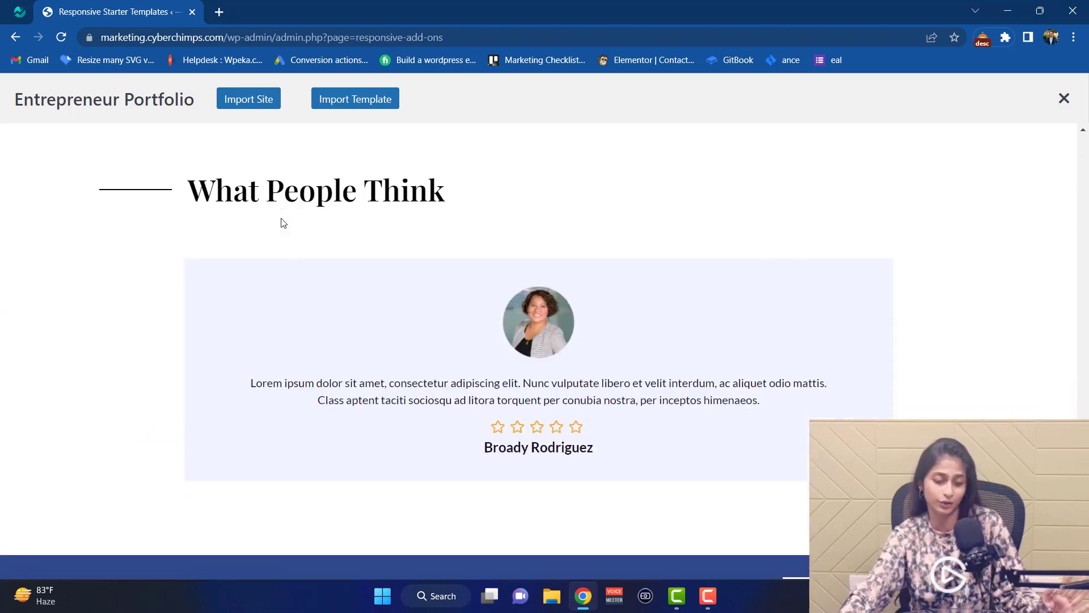
scroll(282, 221, down, 4)
scroll(282, 220, up, 7)
scroll(282, 219, up, 6)
scroll(282, 219, up, 8)
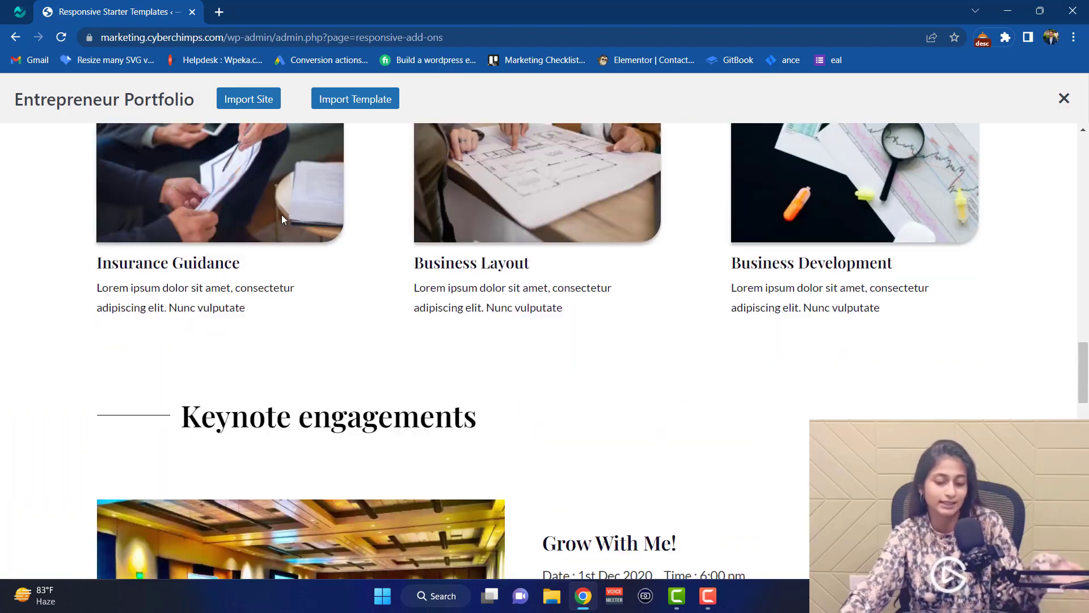
scroll(282, 218, up, 5)
scroll(281, 219, up, 6)
scroll(281, 219, up, 5)
scroll(282, 215, up, 2)
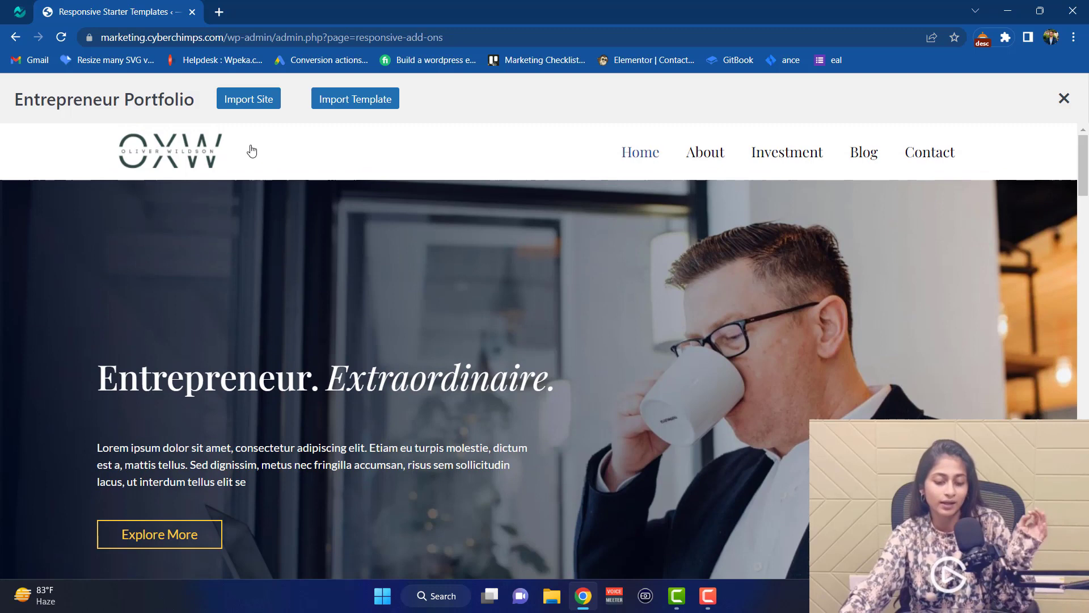
click(248, 104)
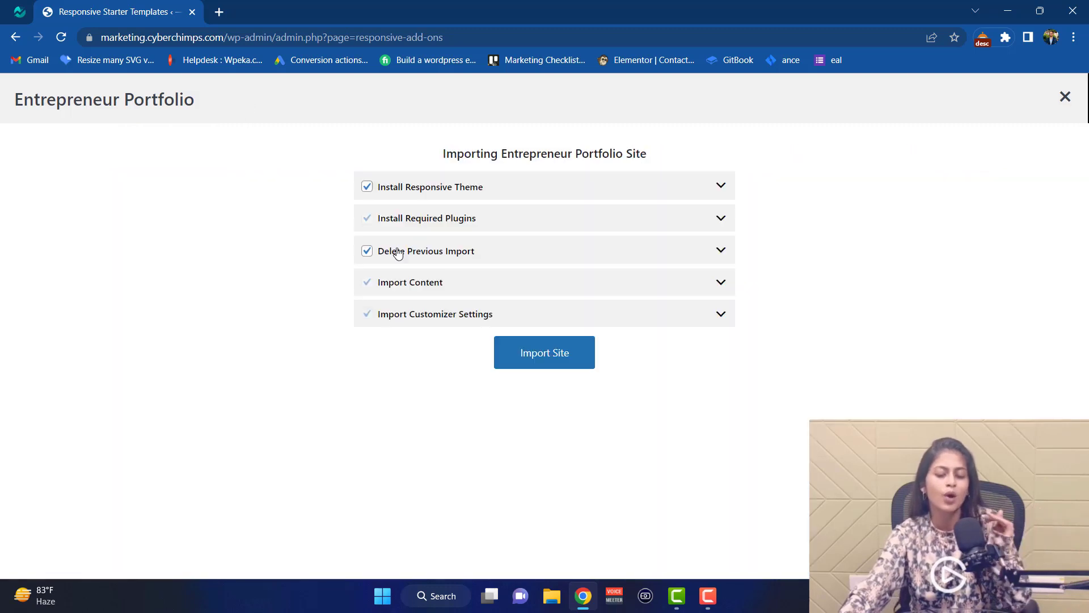
Step: Run the Entrepreneur Portfolio site import and launch the finished site
click(556, 357)
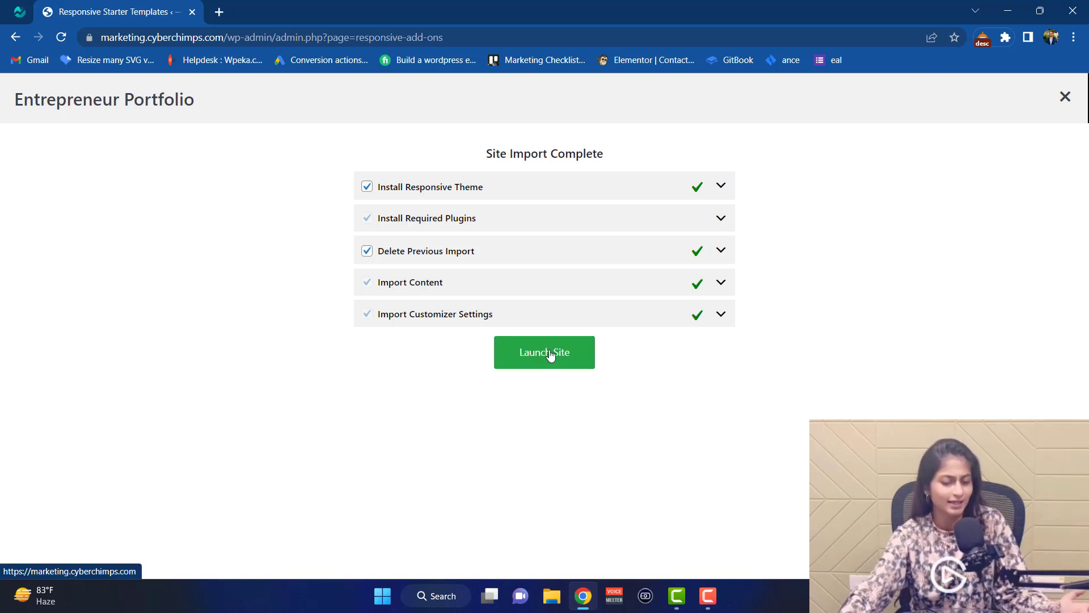
click(550, 355)
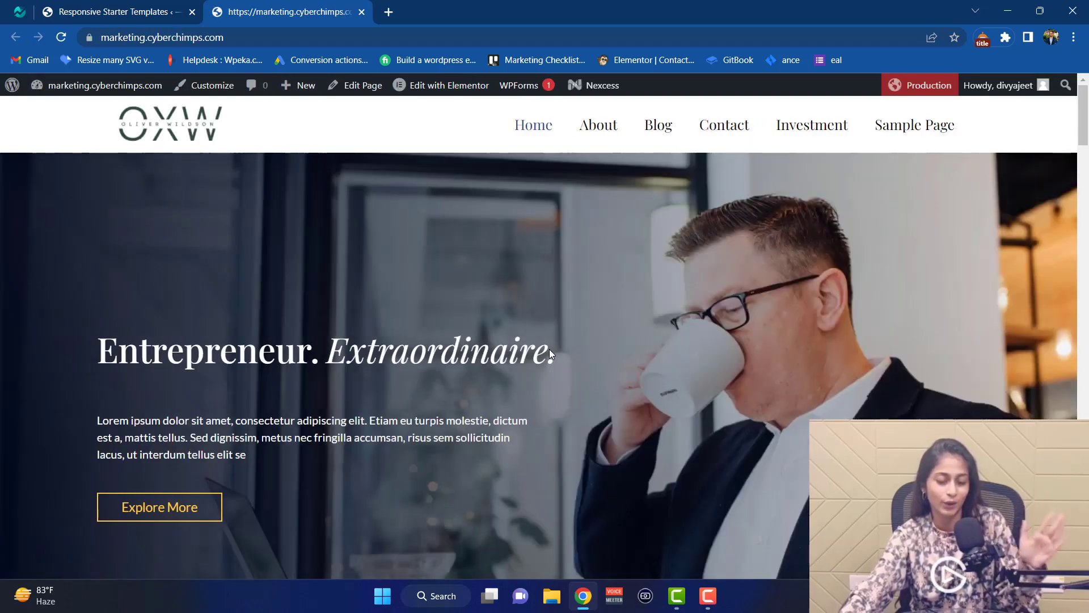
scroll(549, 349, down, 1)
scroll(549, 349, down, 3)
scroll(549, 349, down, 2)
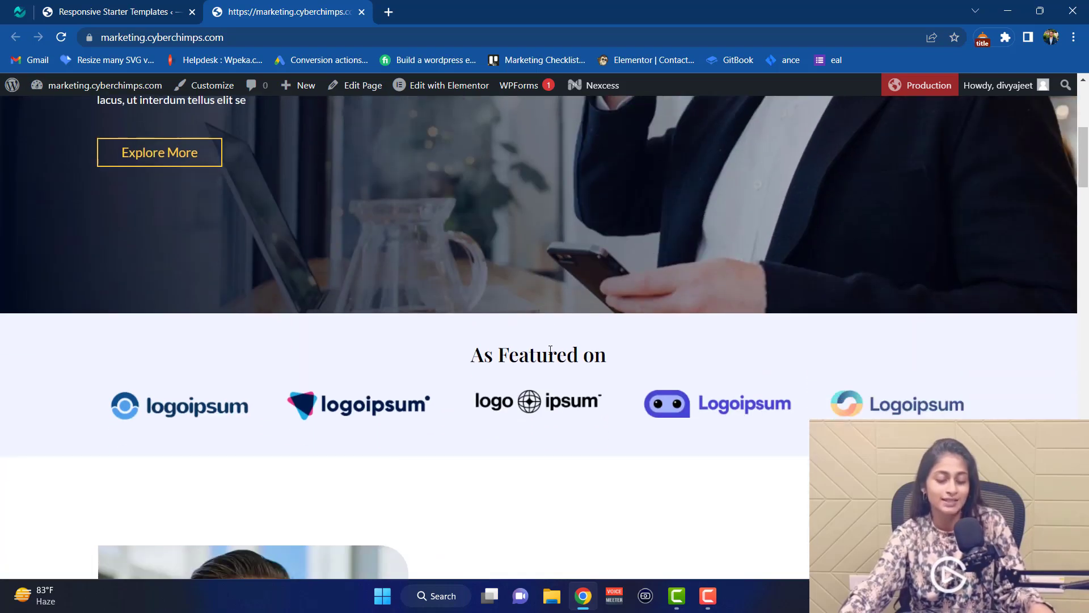
scroll(550, 349, down, 3)
scroll(550, 349, down, 5)
scroll(550, 349, down, 4)
scroll(550, 354, down, 4)
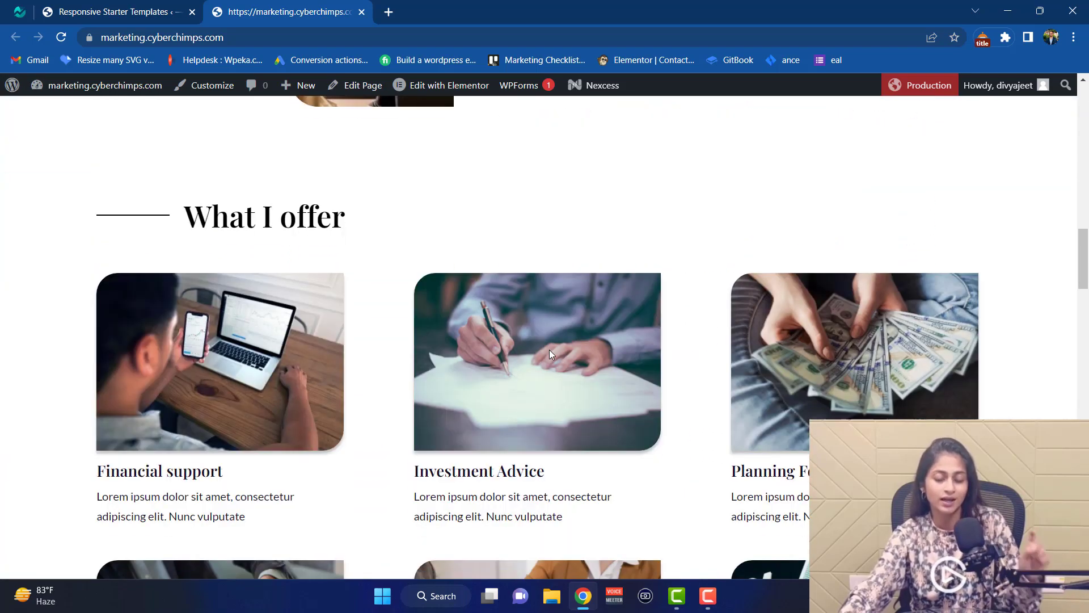
scroll(549, 355, down, 4)
scroll(549, 355, down, 6)
scroll(549, 354, down, 3)
scroll(549, 355, down, 5)
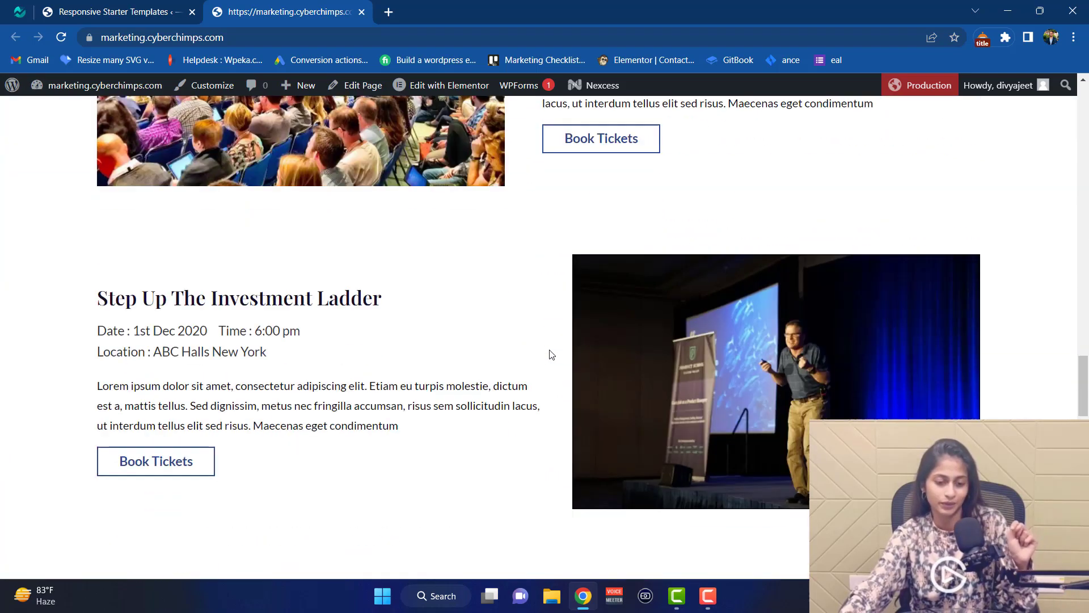
scroll(550, 354, down, 5)
scroll(549, 355, down, 6)
scroll(549, 354, down, 5)
scroll(549, 355, down, 6)
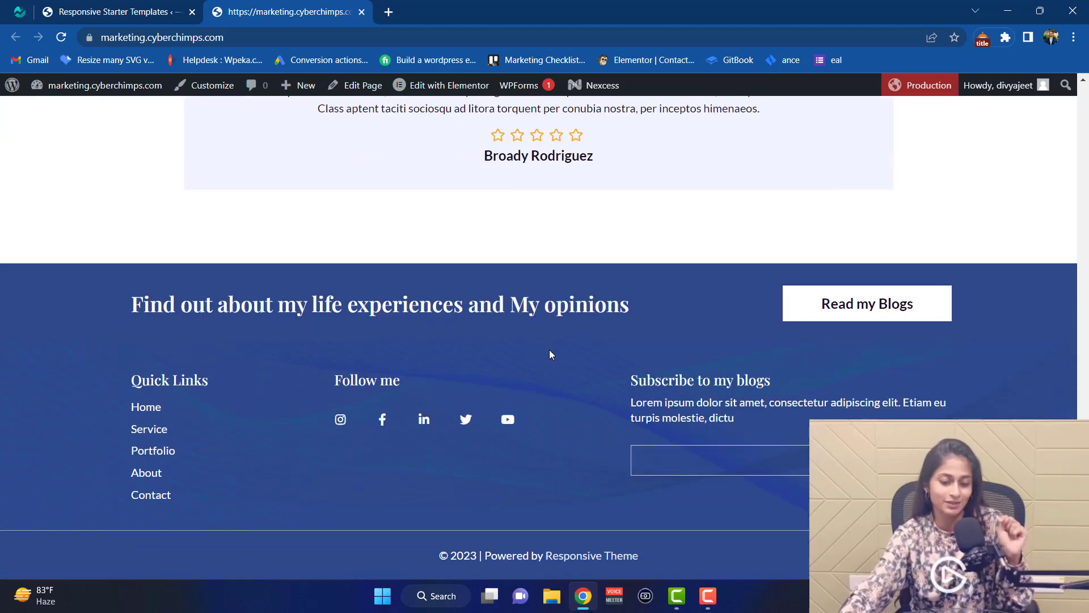
scroll(549, 354, up, 2)
scroll(549, 354, up, 5)
scroll(549, 355, up, 3)
scroll(549, 354, up, 5)
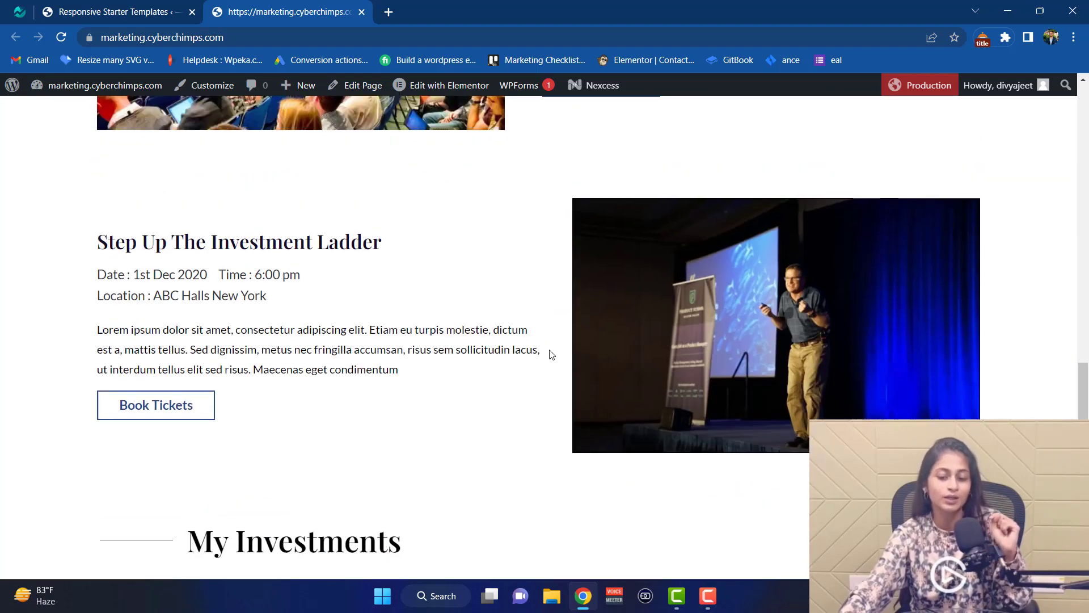
scroll(549, 354, up, 5)
scroll(550, 354, up, 7)
scroll(550, 355, up, 6)
scroll(549, 354, up, 5)
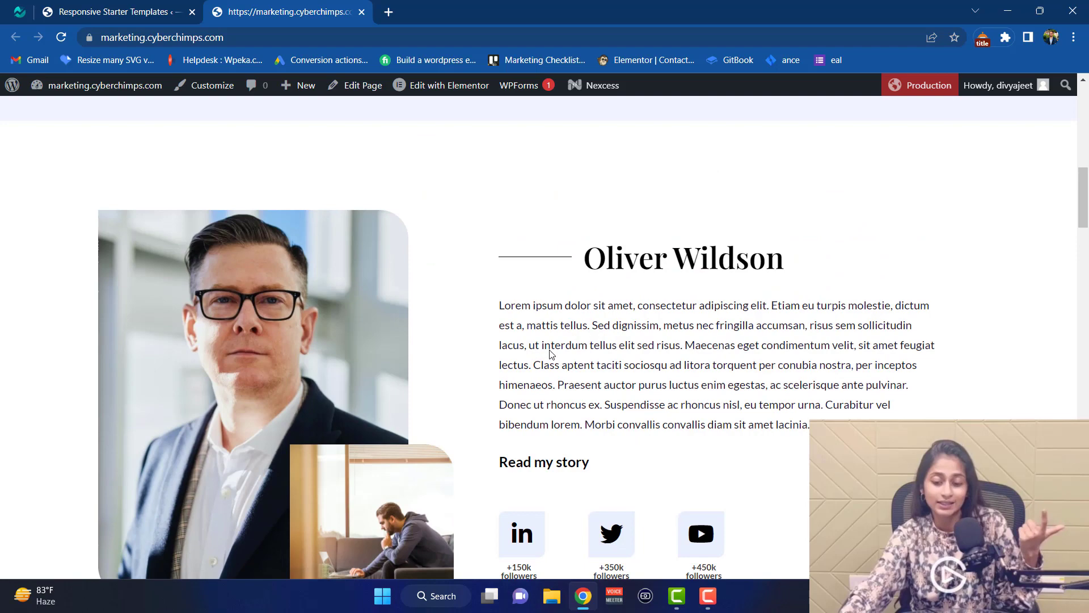
scroll(549, 352, up, 5)
scroll(549, 353, up, 4)
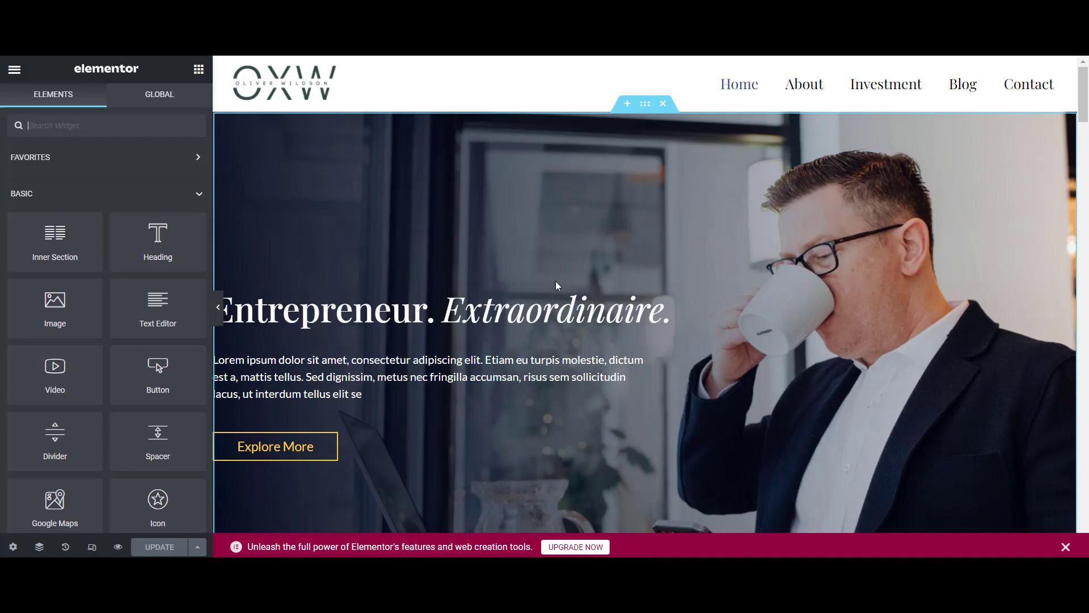
Step: Scroll the Elementor canvas through logos, bio, services and events, returning to the hero section
scroll(550, 259, down, 2)
scroll(590, 261, down, 4)
scroll(613, 262, up, 4)
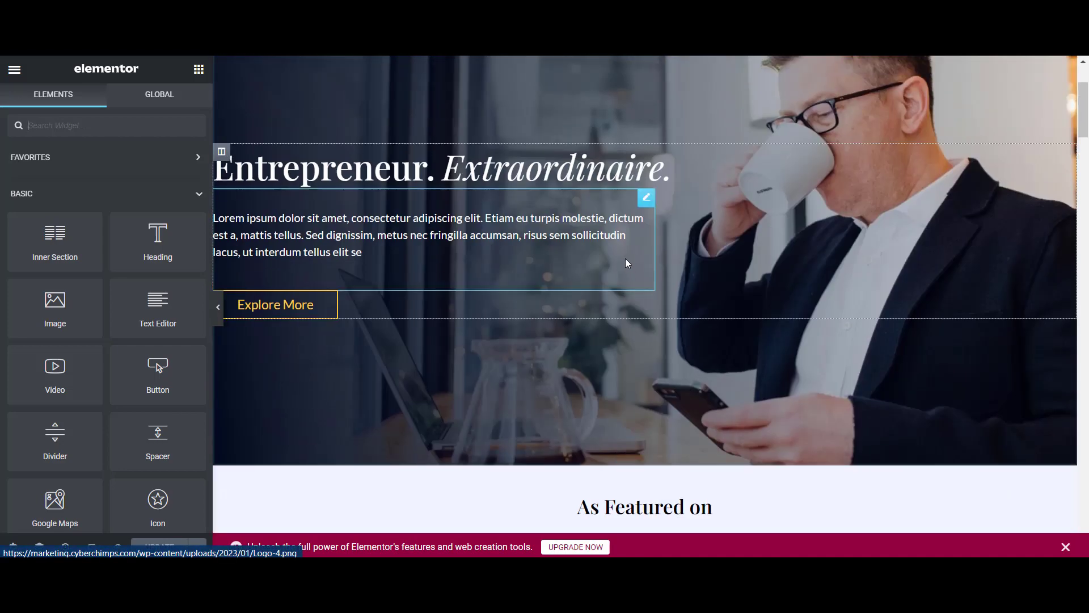
scroll(627, 263, up, 2)
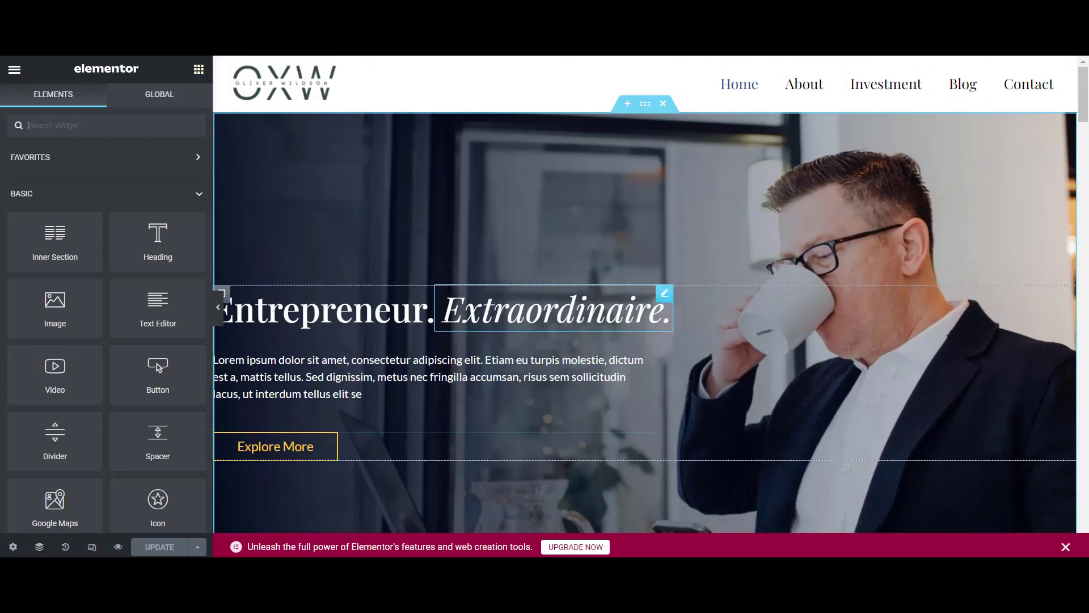
scroll(373, 340, down, 1)
scroll(373, 340, down, 1)
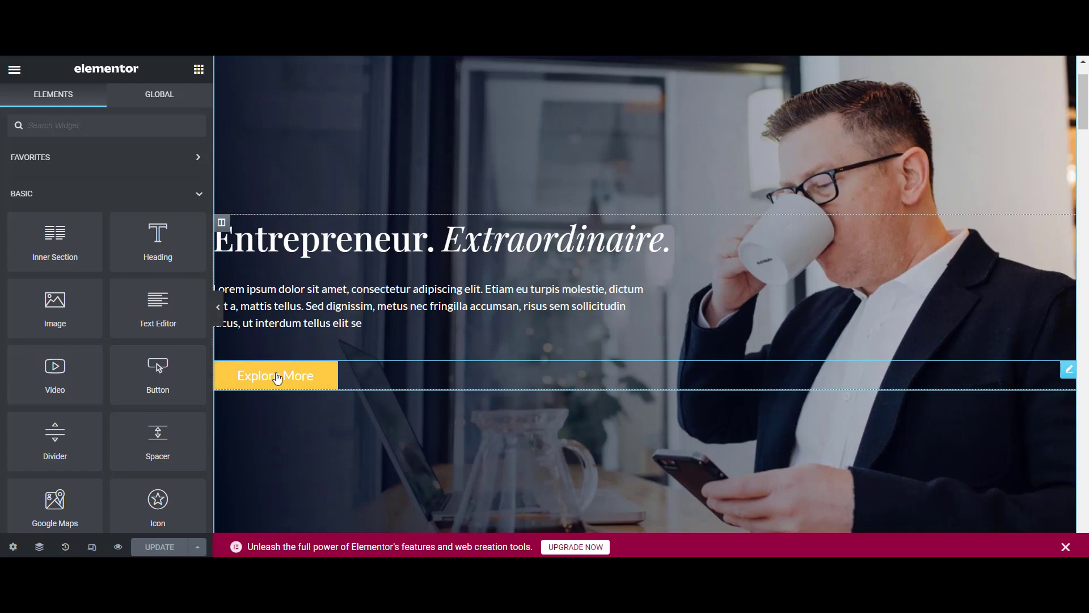
scroll(574, 353, down, 2)
scroll(575, 358, down, 3)
scroll(746, 356, down, 4)
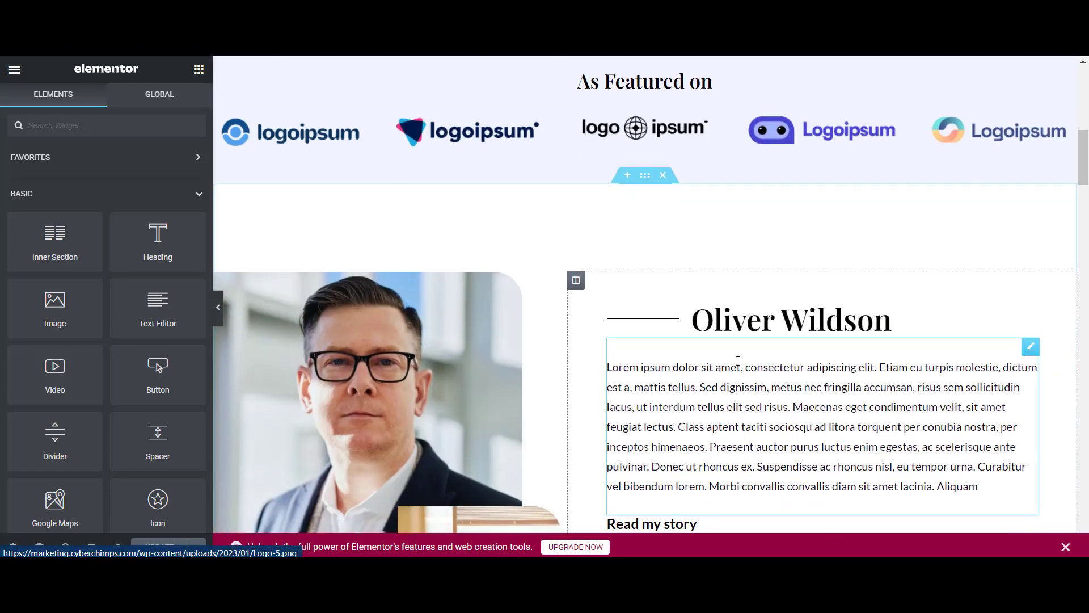
scroll(699, 340, down, 2)
scroll(715, 349, down, 4)
scroll(727, 355, down, 3)
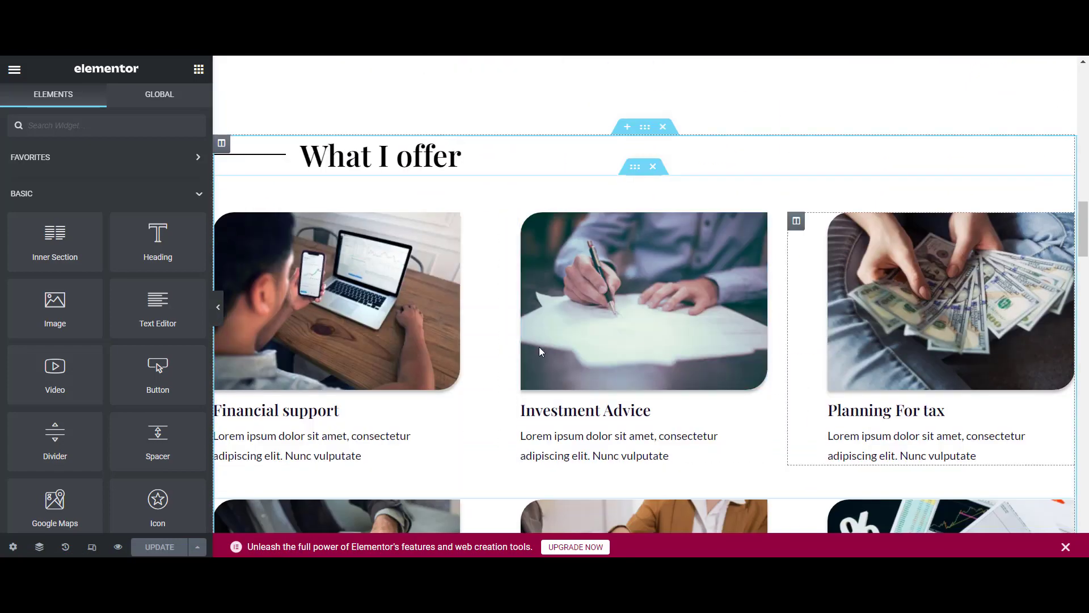
scroll(635, 347, down, 5)
scroll(638, 347, down, 10)
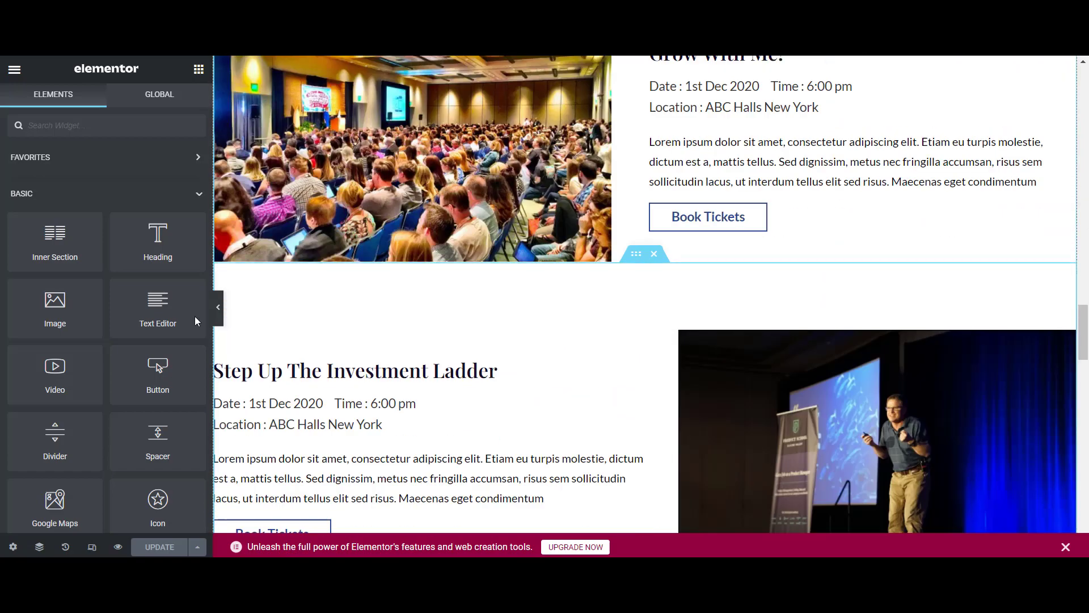
scroll(623, 295, up, 8)
scroll(624, 278, up, 5)
scroll(627, 275, up, 6)
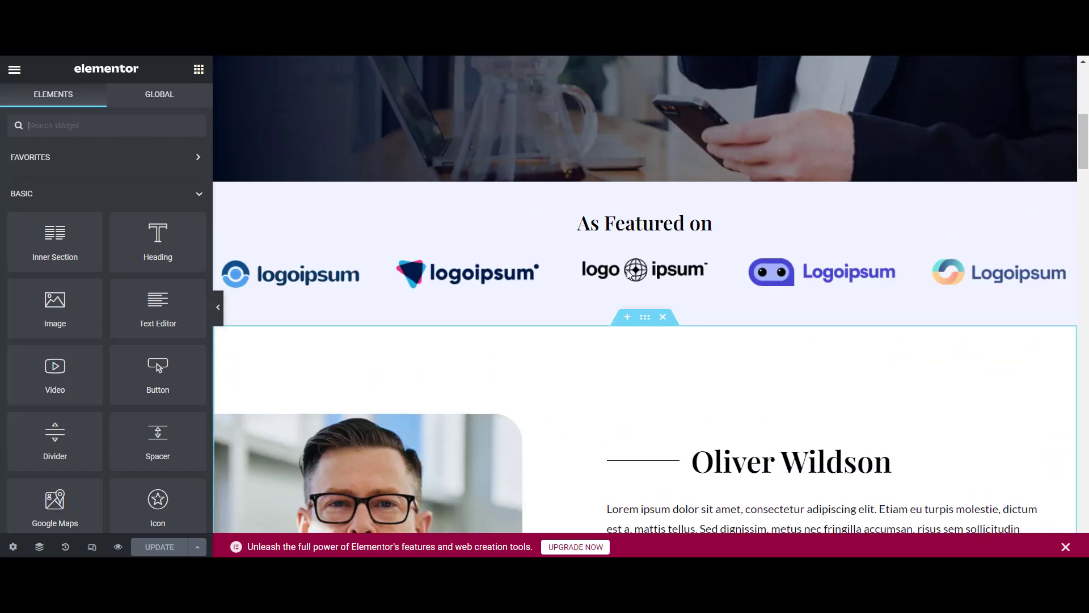
scroll(634, 282, up, 4)
scroll(635, 282, up, 4)
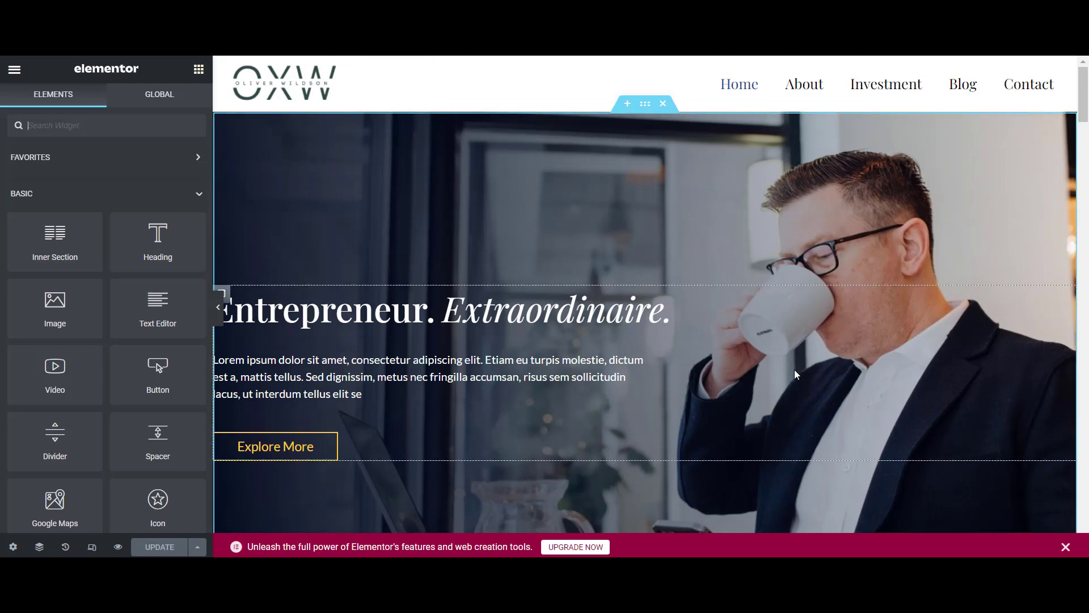
scroll(784, 369, down, 2)
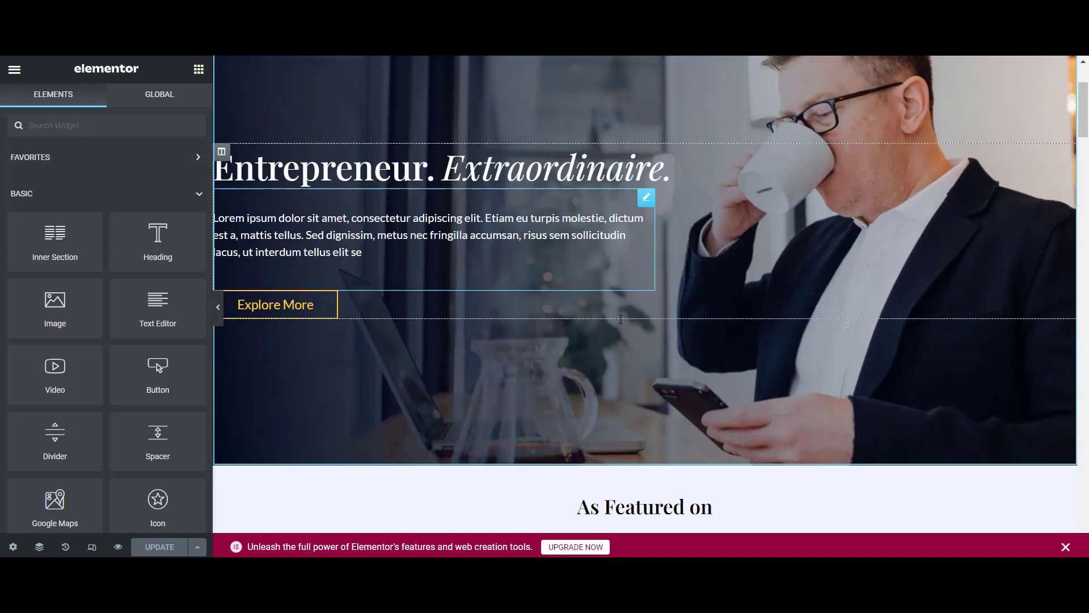
Step: Select the hero's Explore More button and replace 'Explore' with 'Learn' in its Text field
click(297, 310)
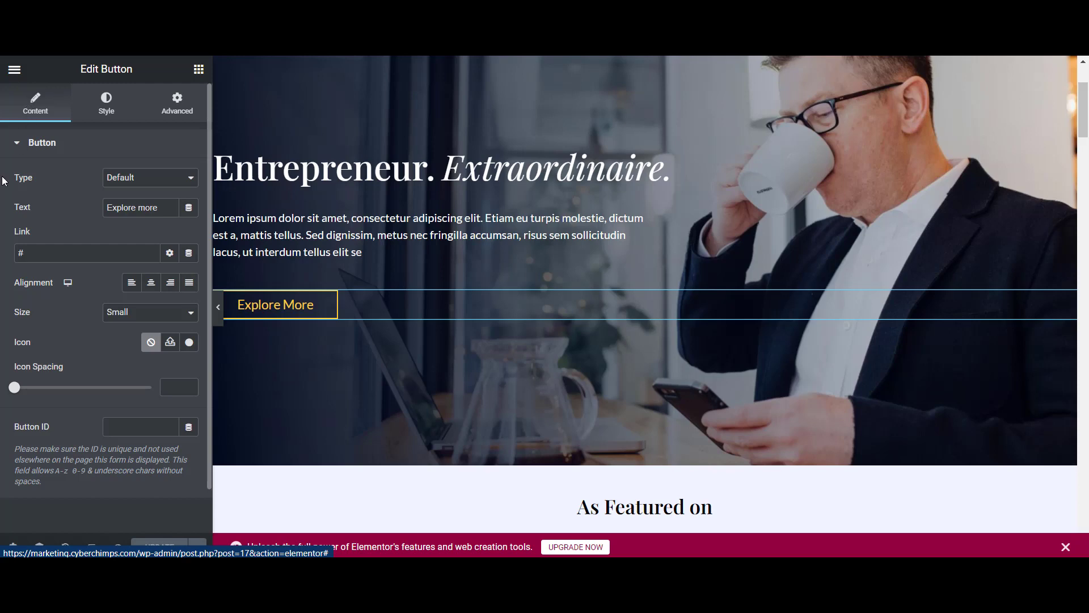
double_click(122, 208)
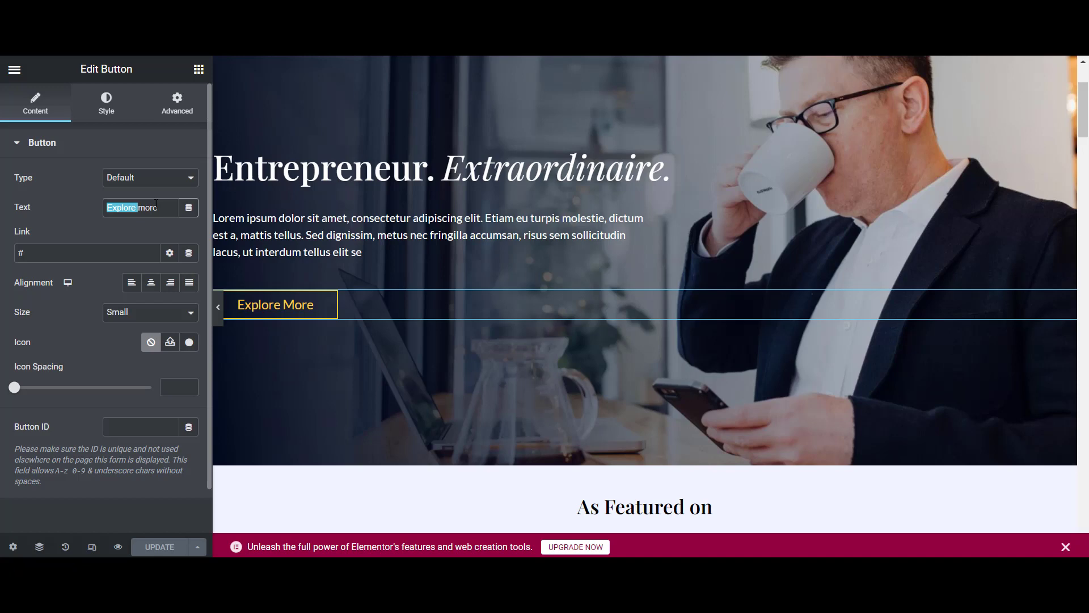
key(BackSpace)
text(Le)
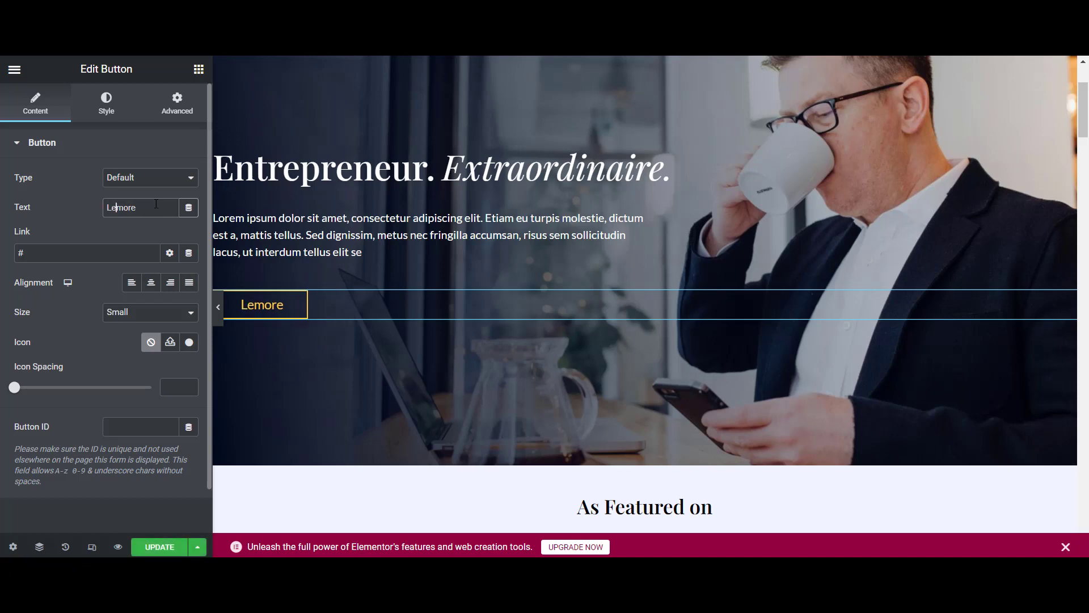
text(arn)
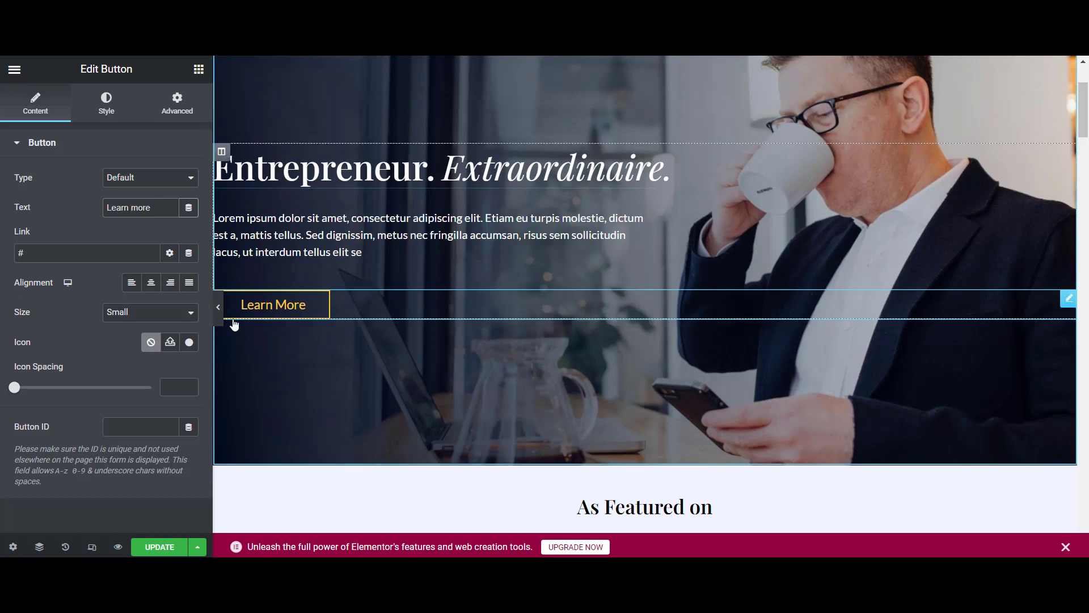
scroll(746, 343, down, 2)
Step: Select the Oliver Wildson heading and overwrite its whole title text with 'Pushpa'
scroll(758, 350, down, 3)
scroll(794, 227, down, 5)
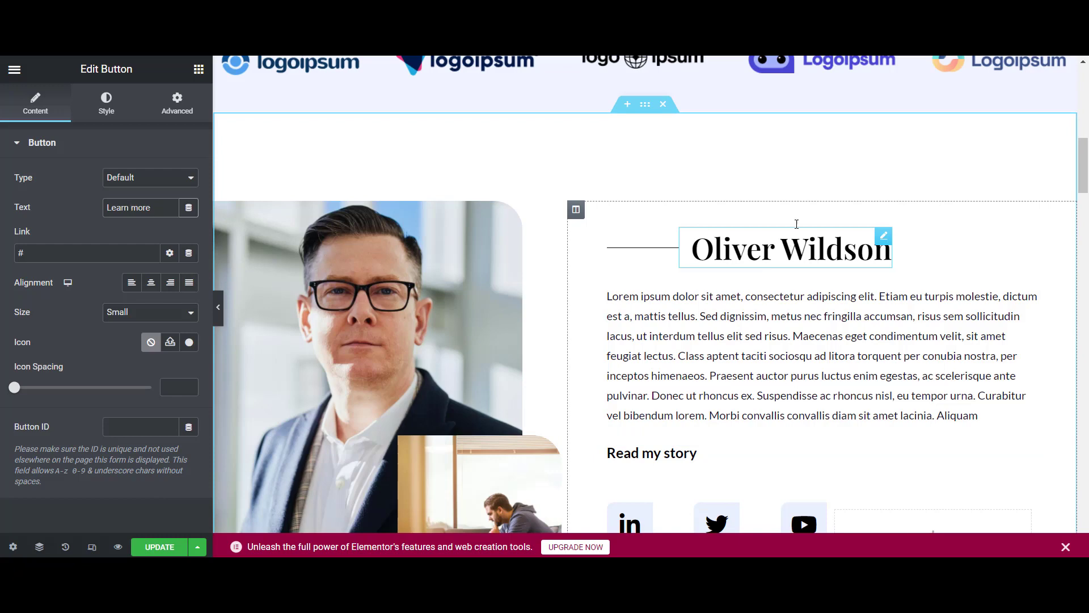
click(795, 250)
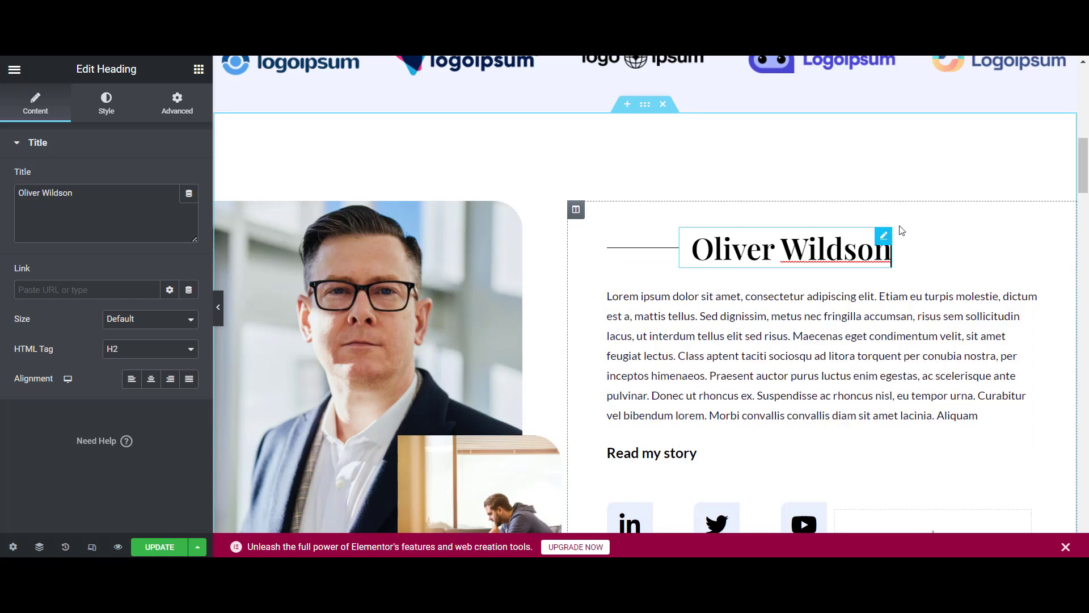
drag(90, 197, 9, 193)
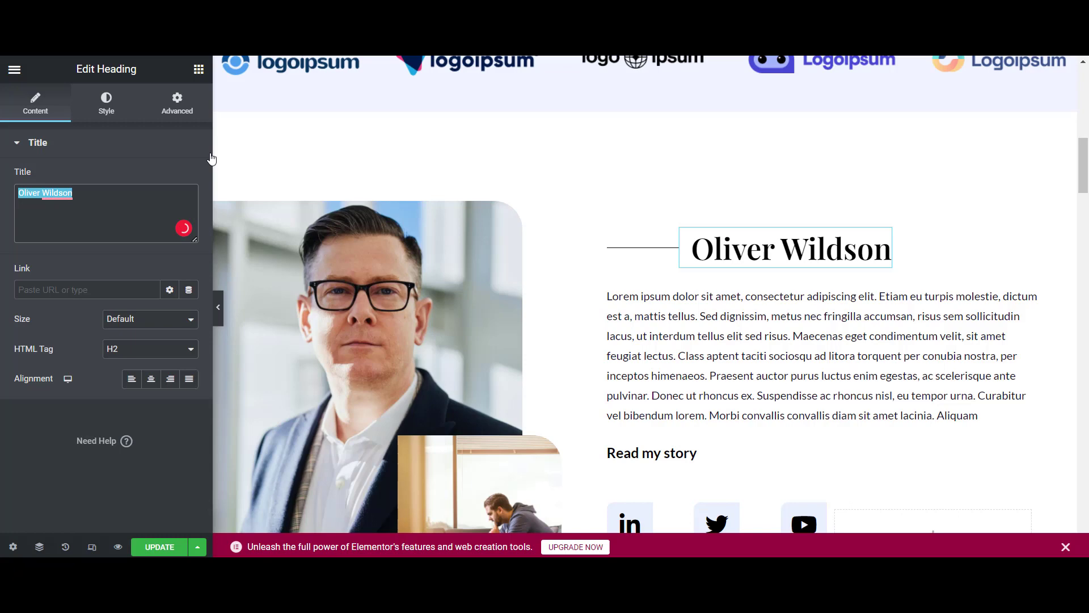
click(756, 240)
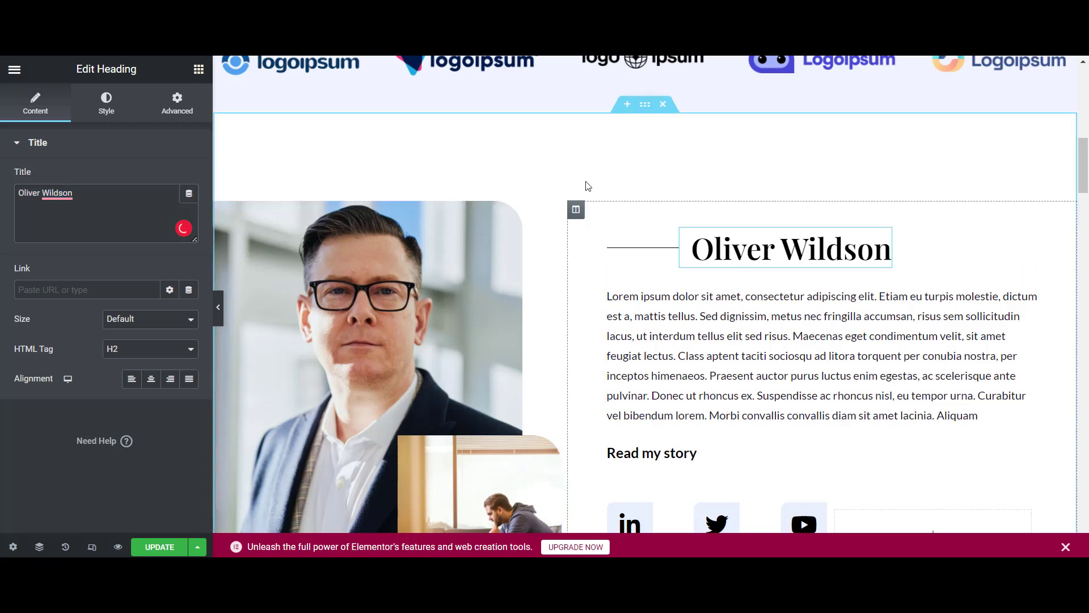
click(60, 194)
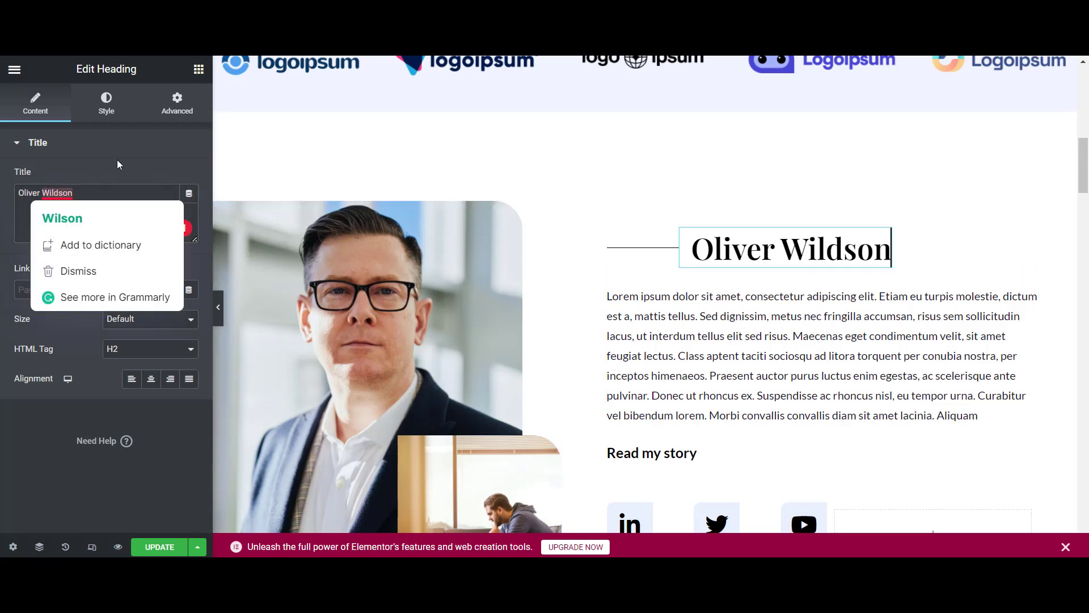
click(112, 202)
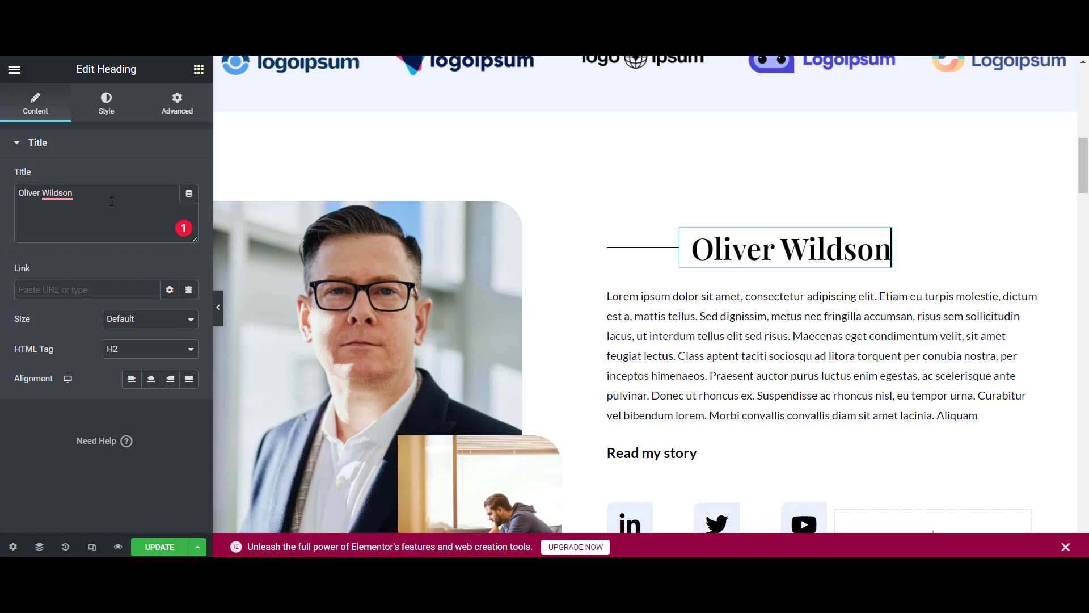
triple_click(85, 197)
click(91, 192)
double_click(66, 195)
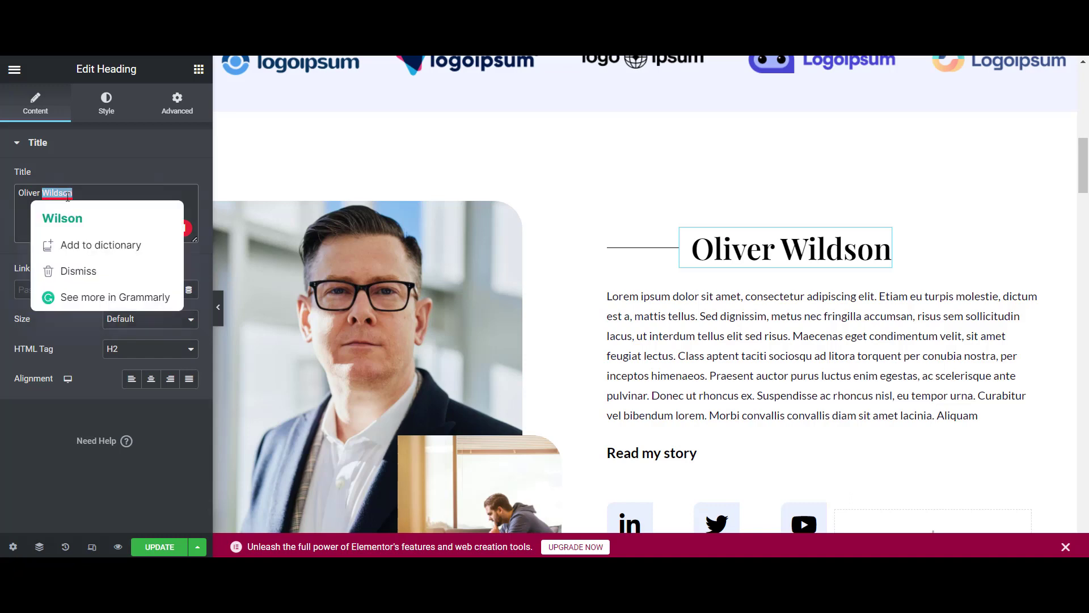
key(ctrl+a)
text(Push)
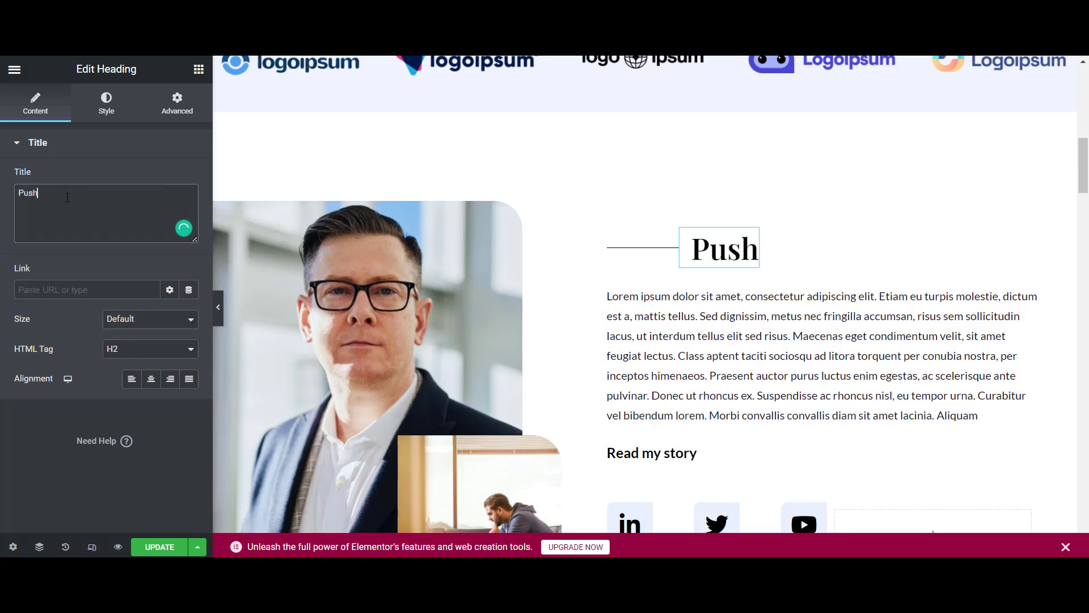
text(pa)
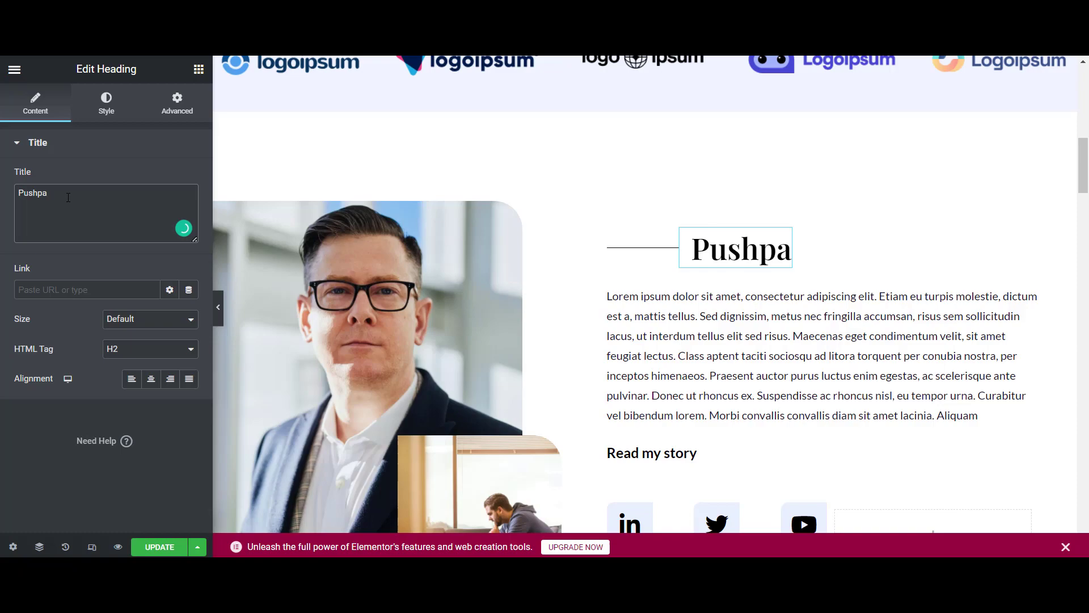
Step: Select the keynote photo beside Grow With Me! and open its Choose Image media picker
scroll(810, 359, down, 5)
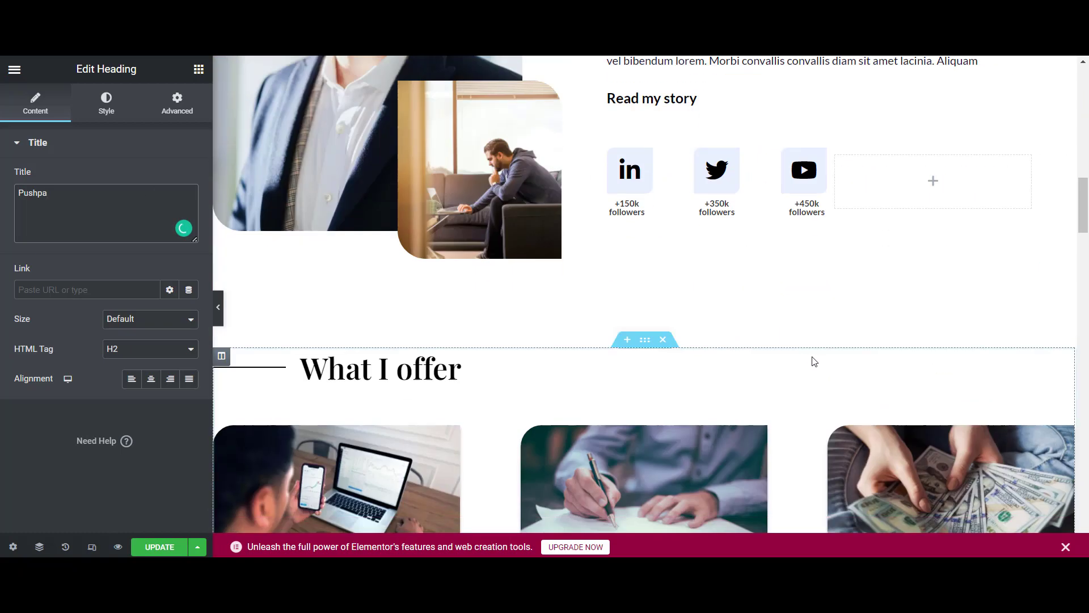
scroll(812, 360, down, 4)
scroll(815, 362, down, 5)
scroll(815, 364, down, 5)
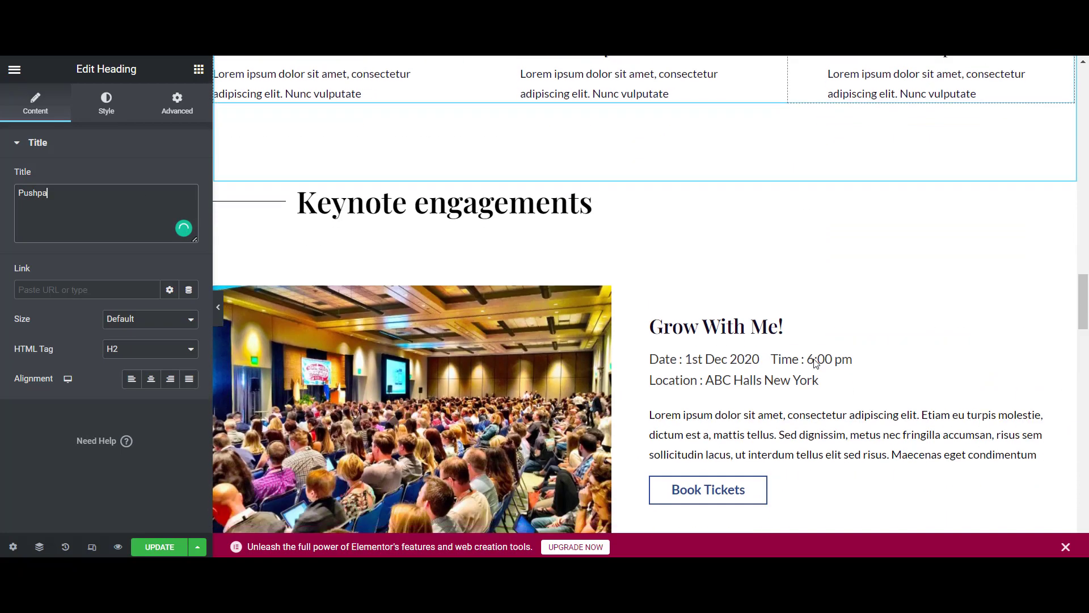
scroll(815, 364, down, 4)
scroll(816, 363, down, 5)
scroll(816, 363, down, 5)
scroll(814, 364, down, 5)
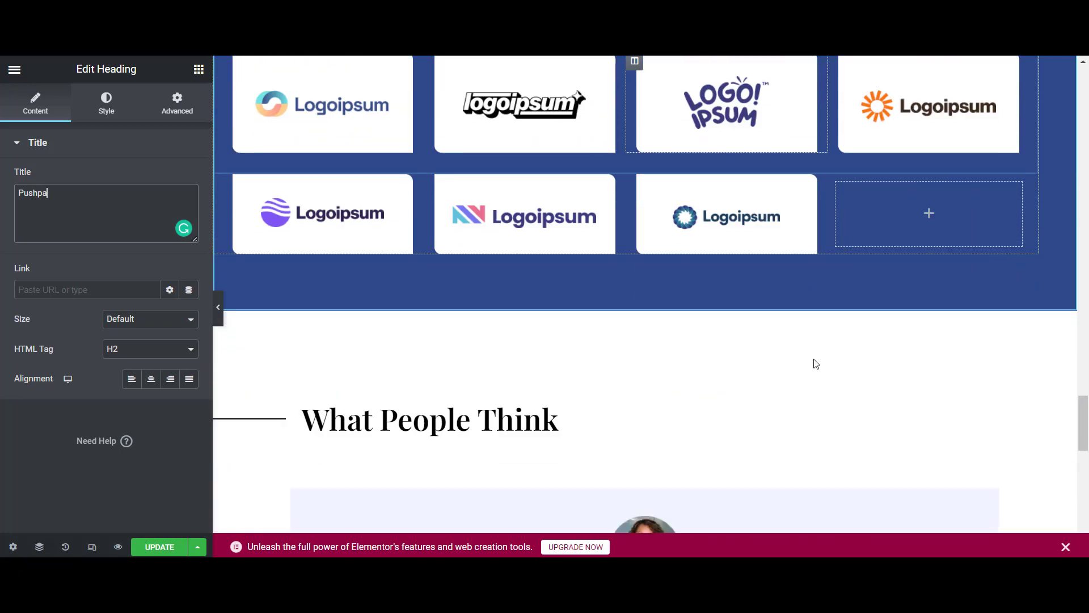
scroll(815, 364, down, 5)
scroll(818, 360, up, 7)
scroll(819, 357, up, 6)
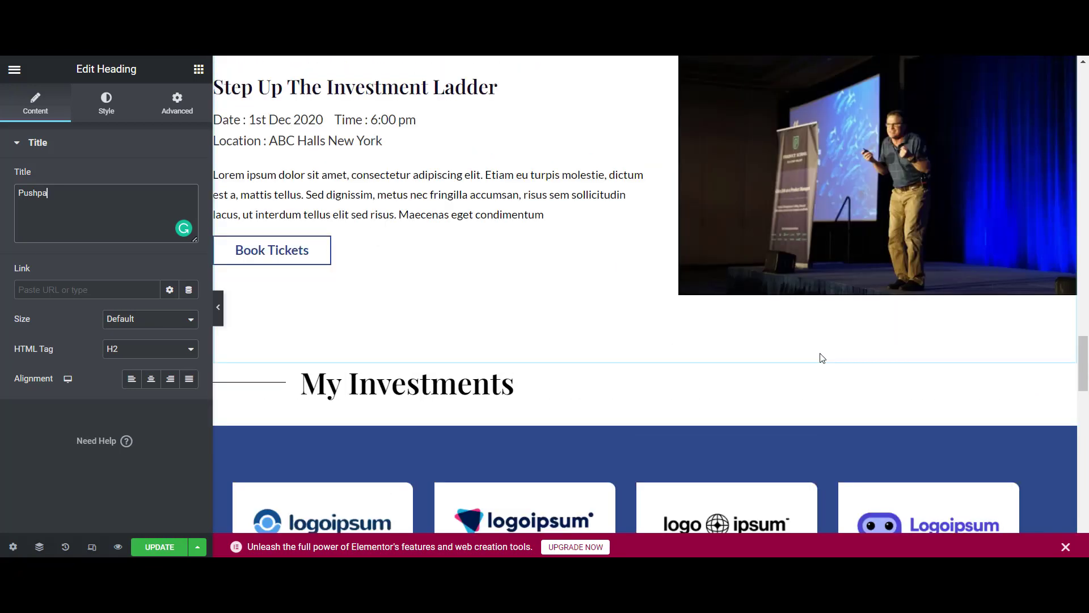
scroll(819, 357, up, 6)
scroll(380, 238, down, 2)
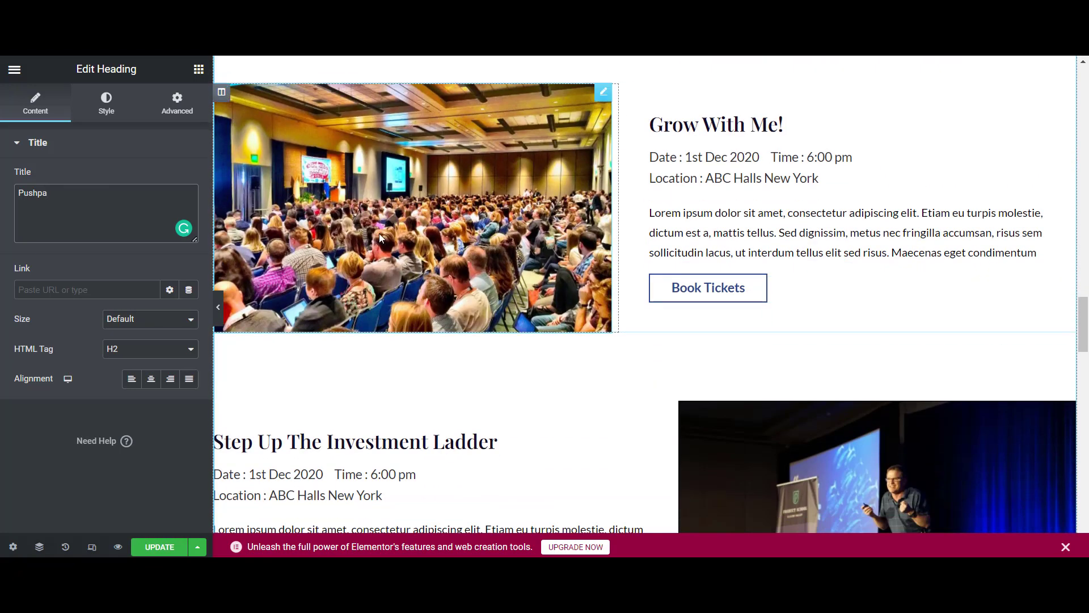
click(447, 168)
scroll(448, 168, up, 1)
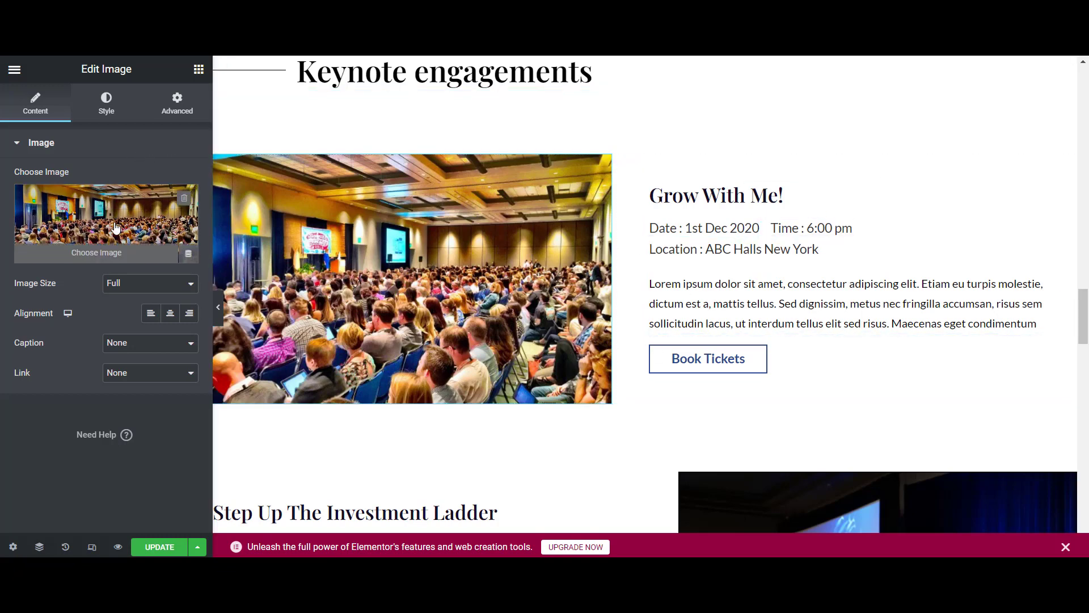
mouse_move(105, 214)
click(118, 224)
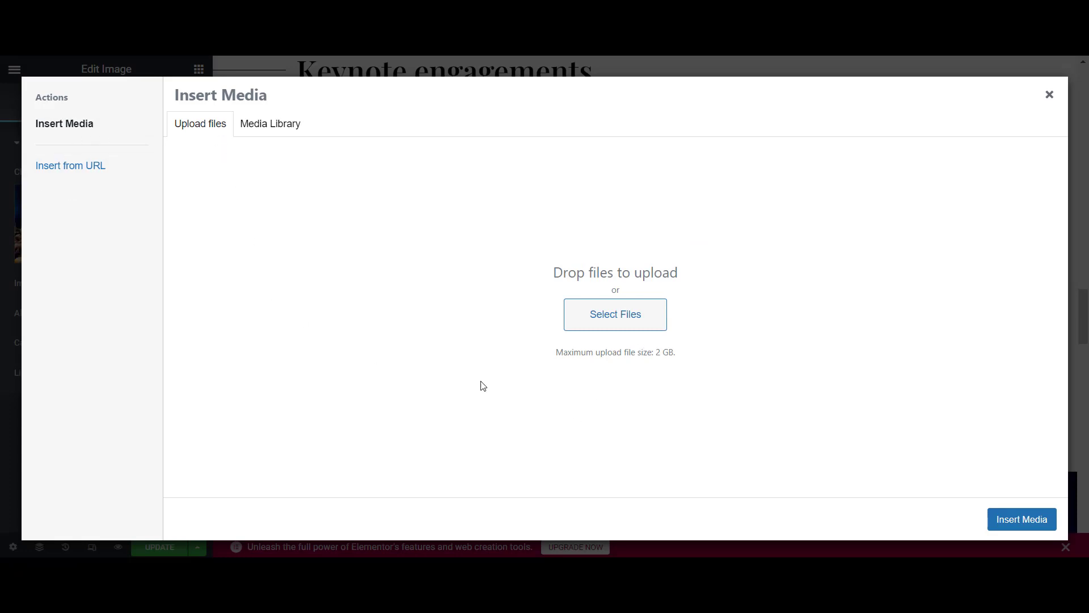
Step: Upload pexels-luis-quintero-2833037 from Downloads and insert it as the keynote image
click(264, 126)
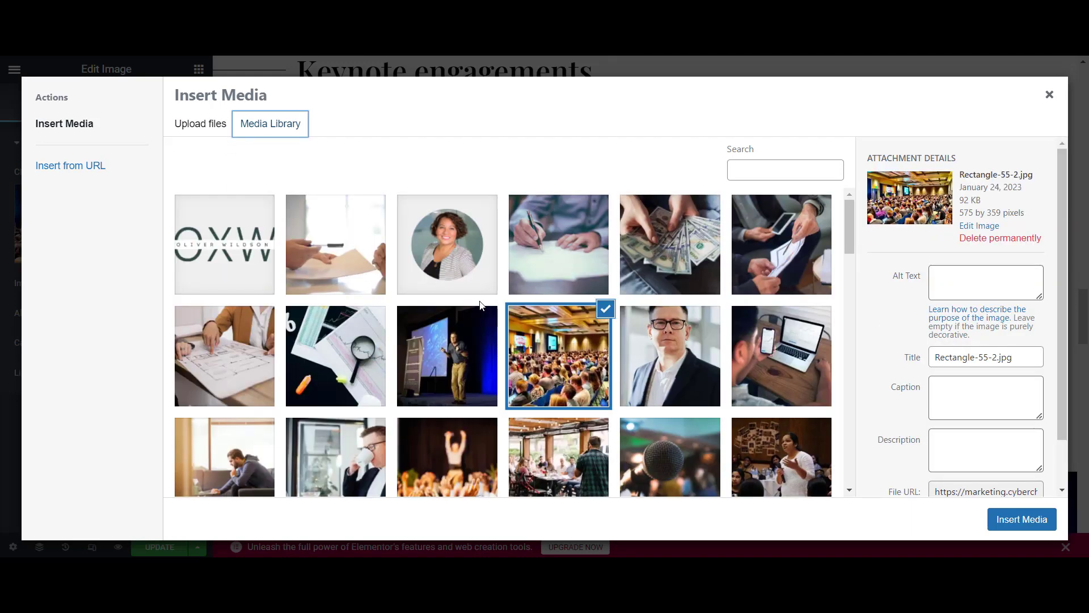
click(198, 134)
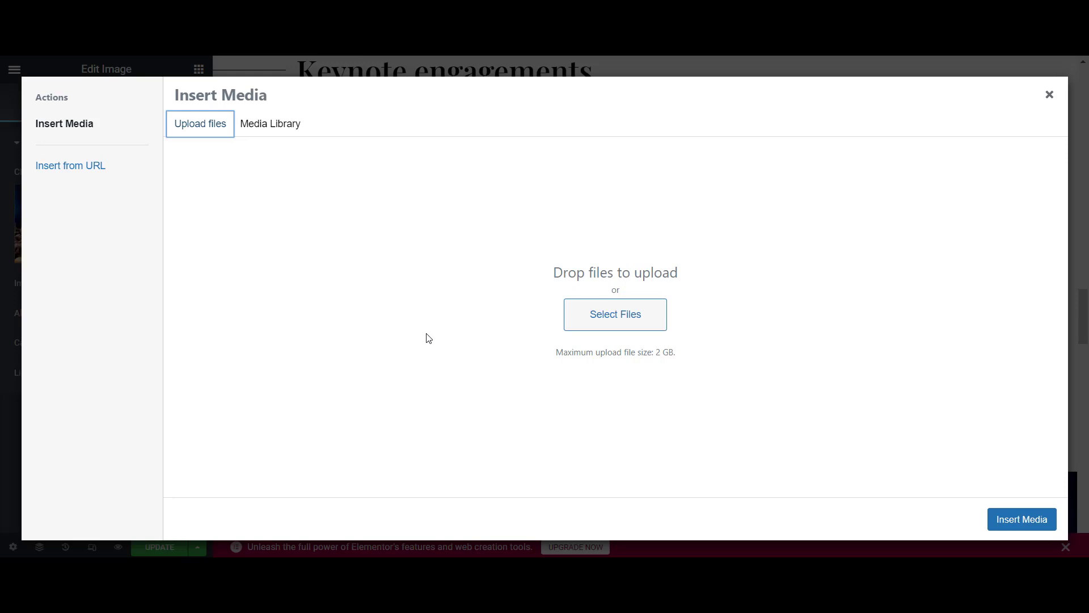
click(645, 320)
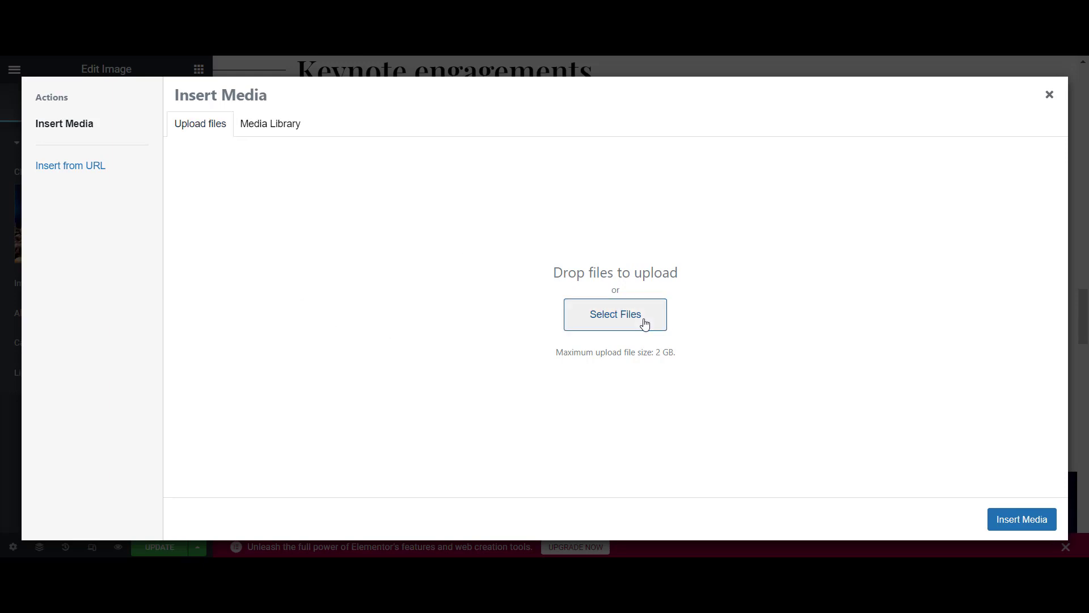
click(265, 270)
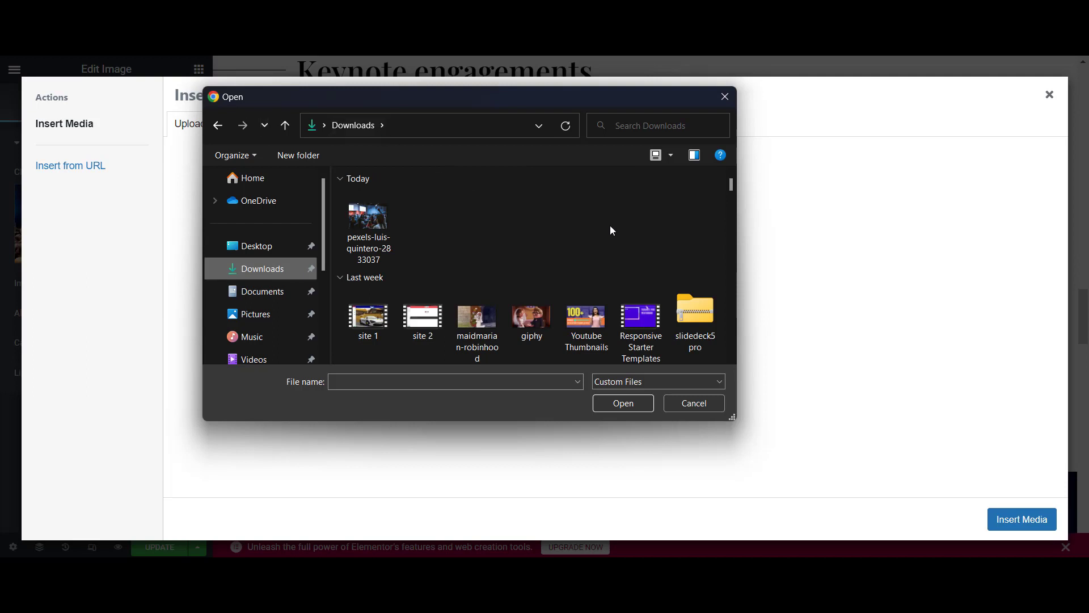
click(369, 240)
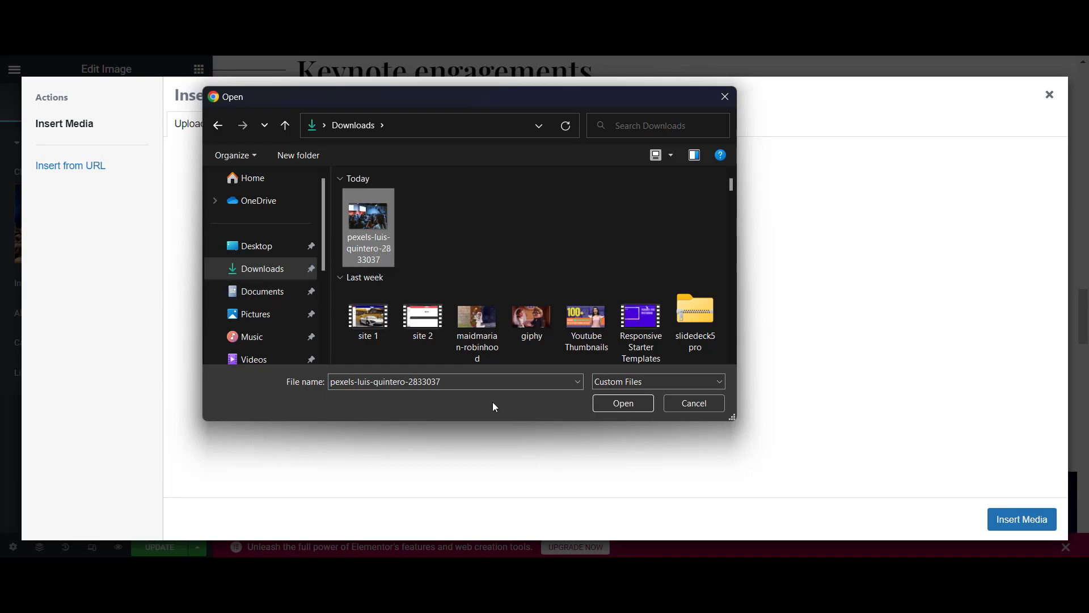
click(622, 403)
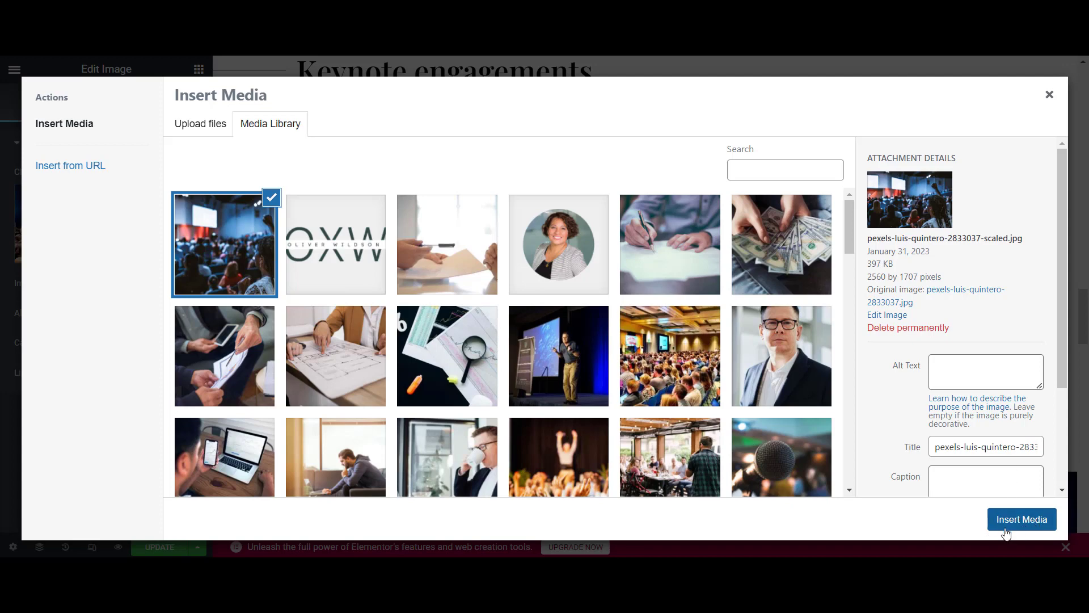
click(1018, 525)
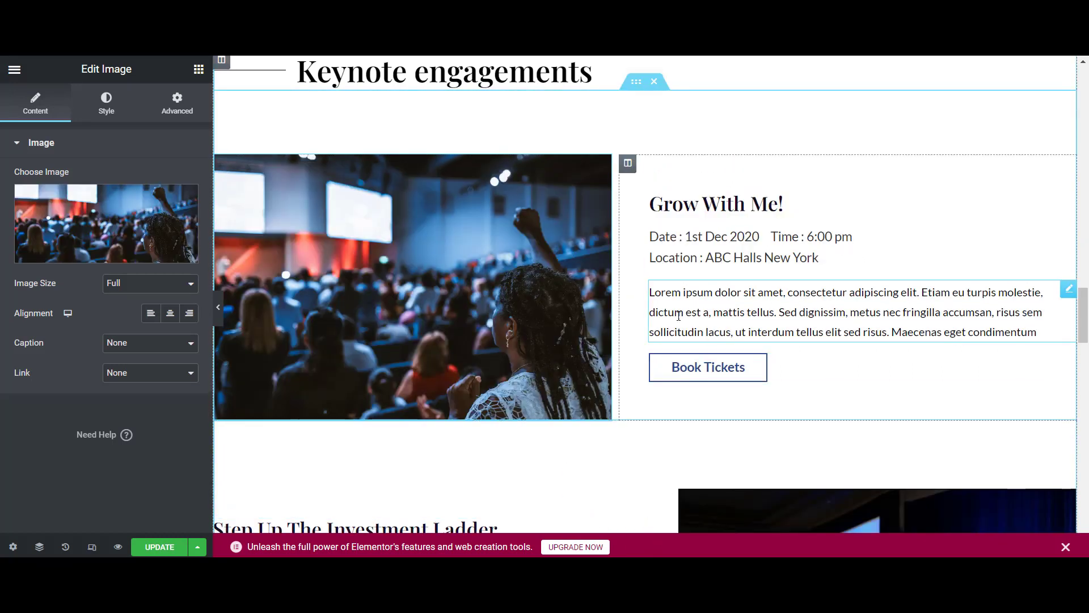
scroll(505, 283, down, 4)
scroll(504, 284, down, 3)
scroll(505, 278, down, 6)
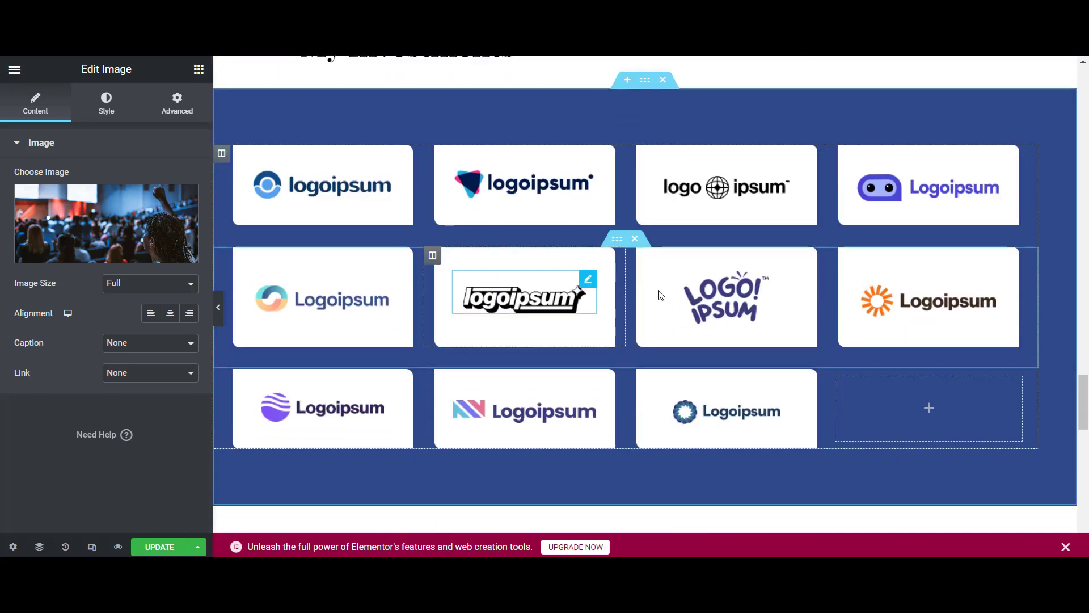
scroll(801, 287, up, 5)
scroll(800, 286, up, 5)
scroll(800, 286, up, 5)
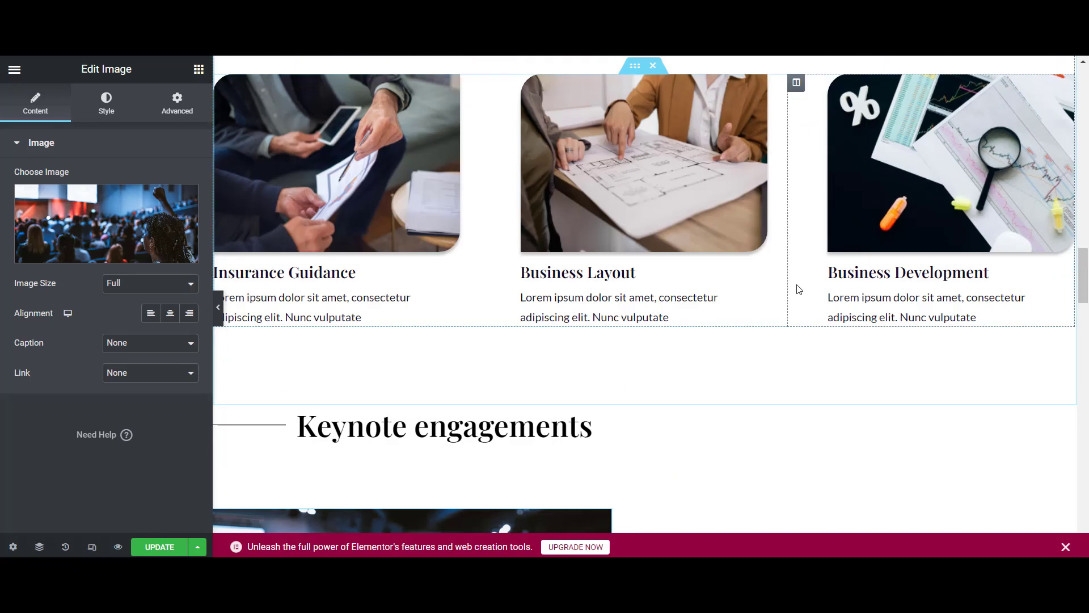
scroll(800, 286, up, 5)
scroll(803, 290, up, 5)
scroll(805, 287, up, 10)
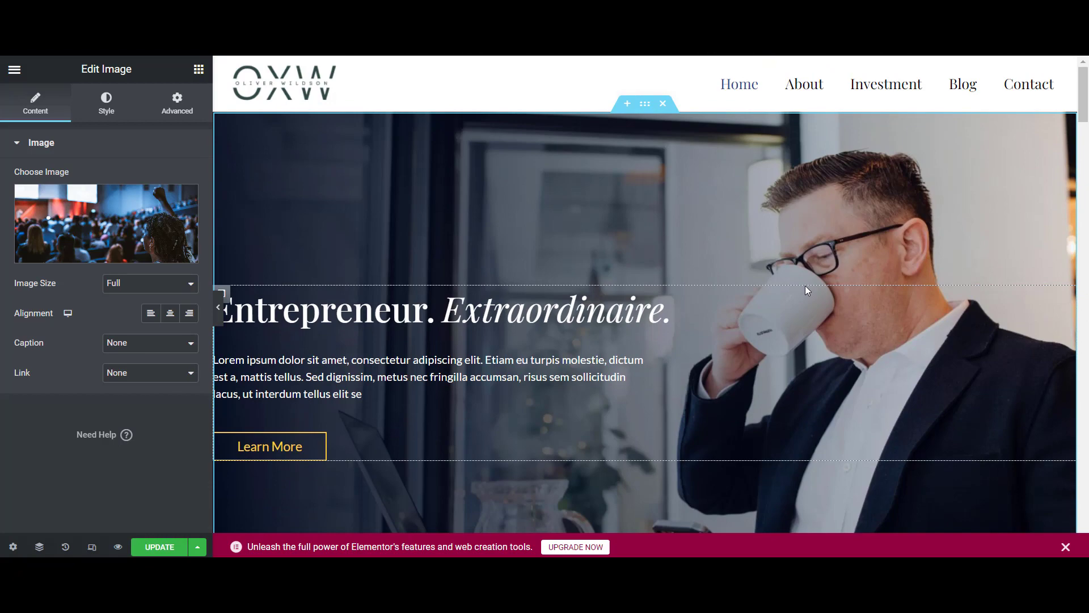
scroll(647, 256, down, 10)
scroll(649, 255, down, 5)
scroll(663, 251, down, 5)
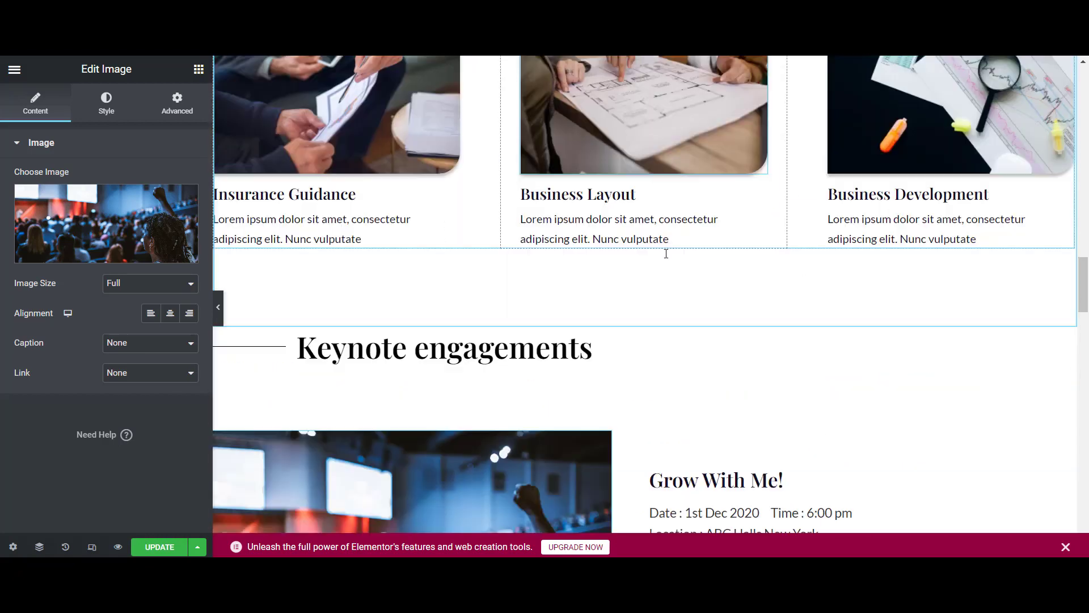
scroll(664, 250, down, 5)
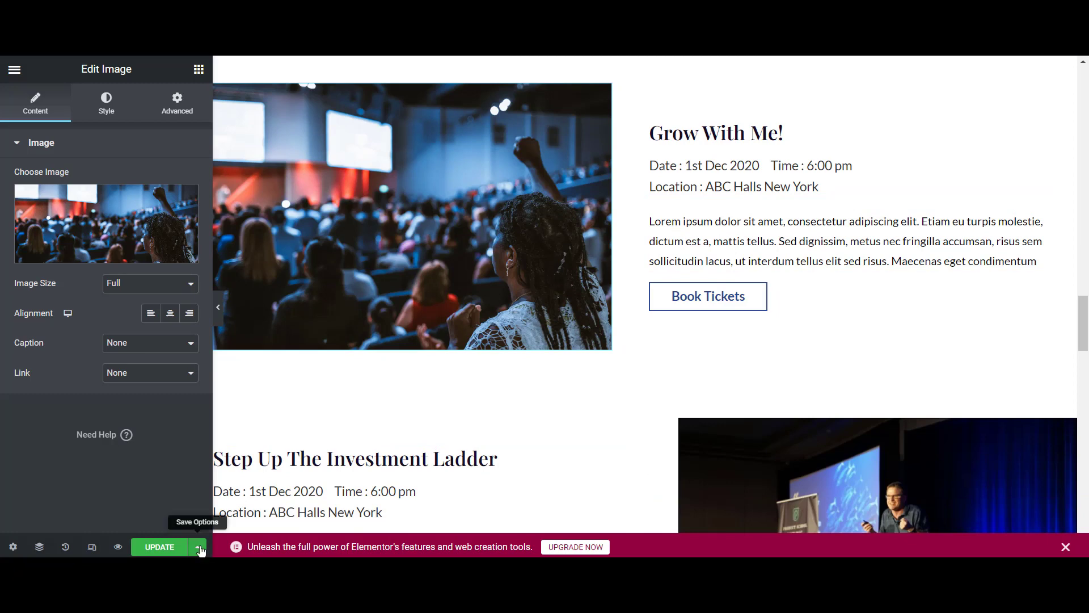
Step: Save the Elementor page edits as a draft and open the page preview
click(200, 550)
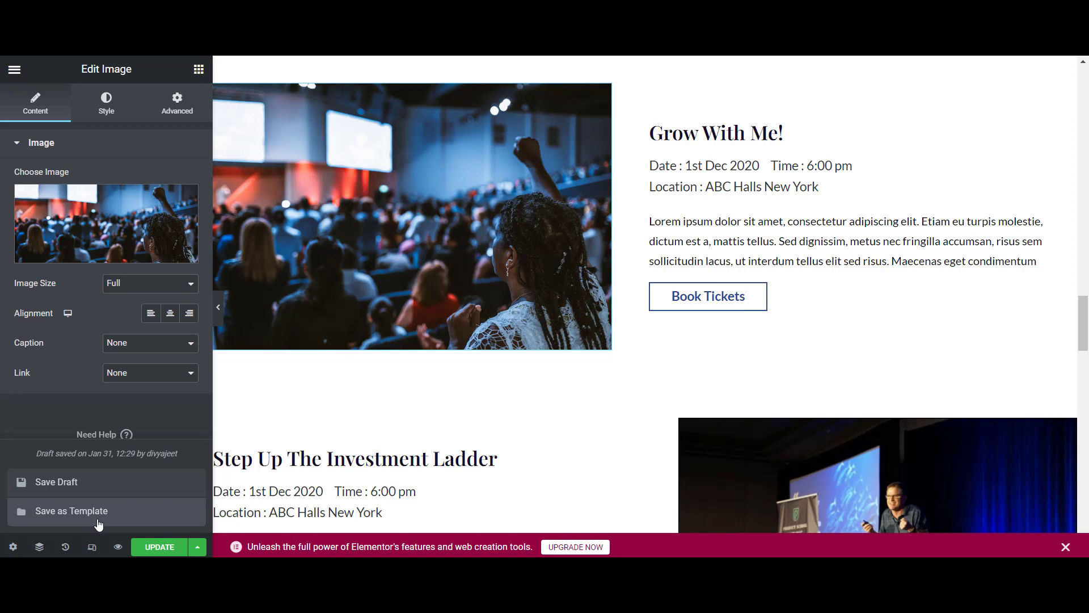
click(116, 489)
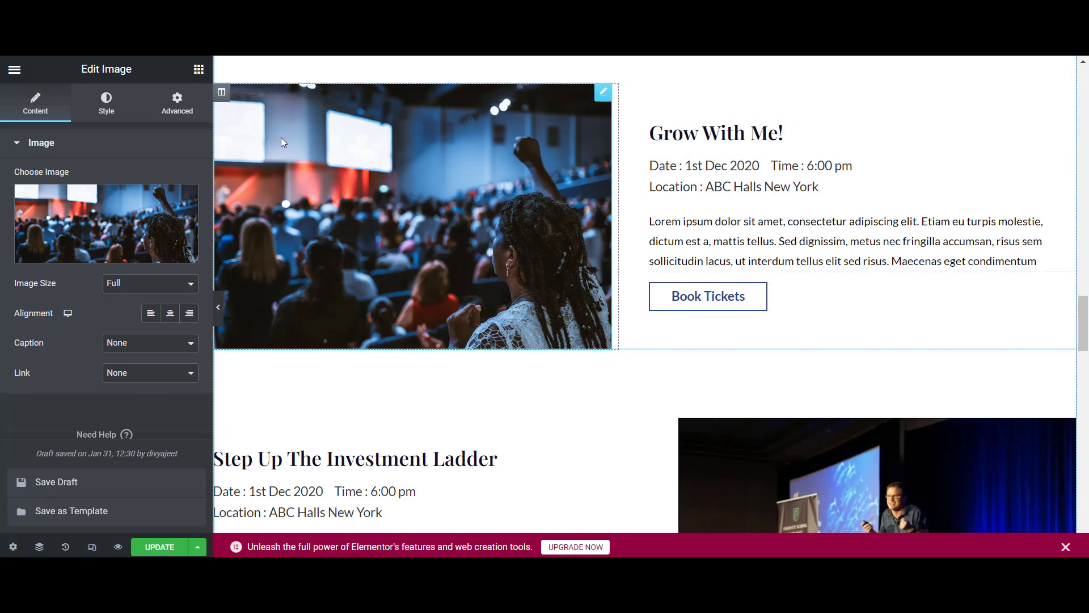
click(117, 552)
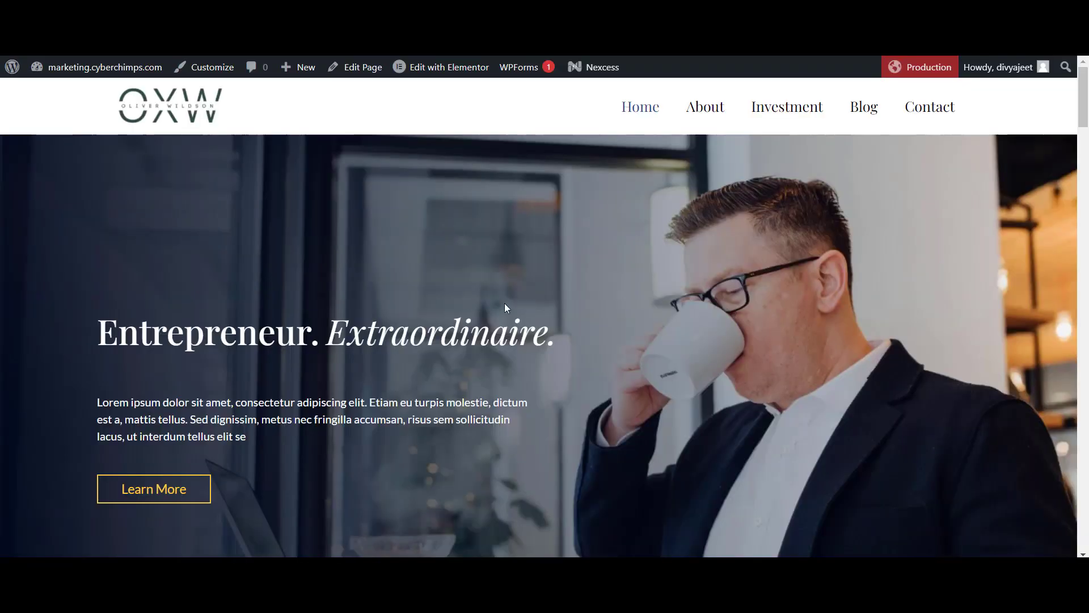
Step: Scroll the preview past the Pushpa heading and keynote section, then back to the Learn More hero
scroll(710, 292, down, 3)
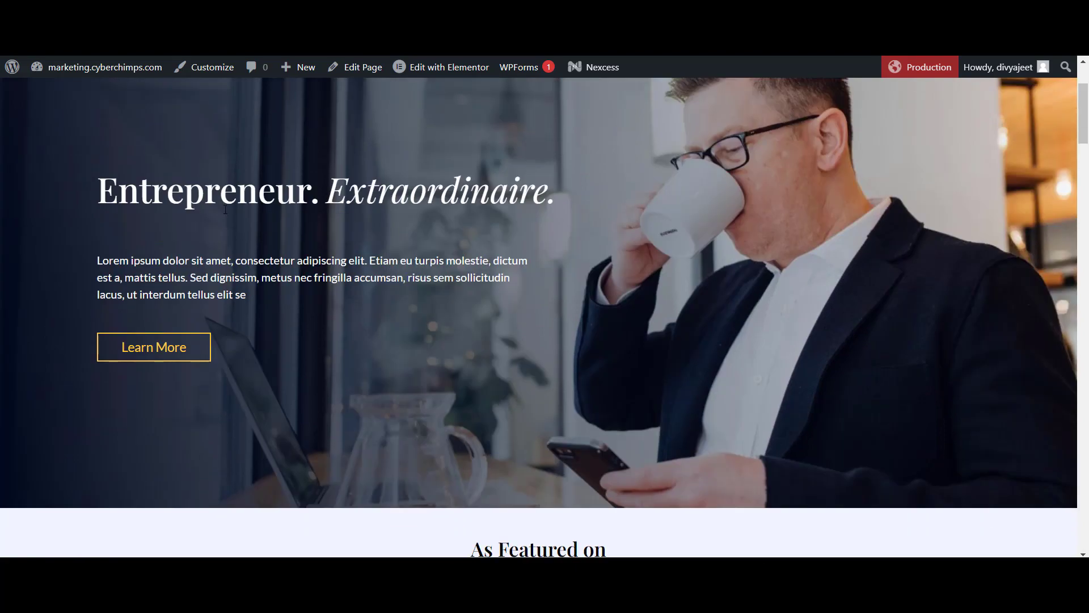
scroll(152, 354, up, 3)
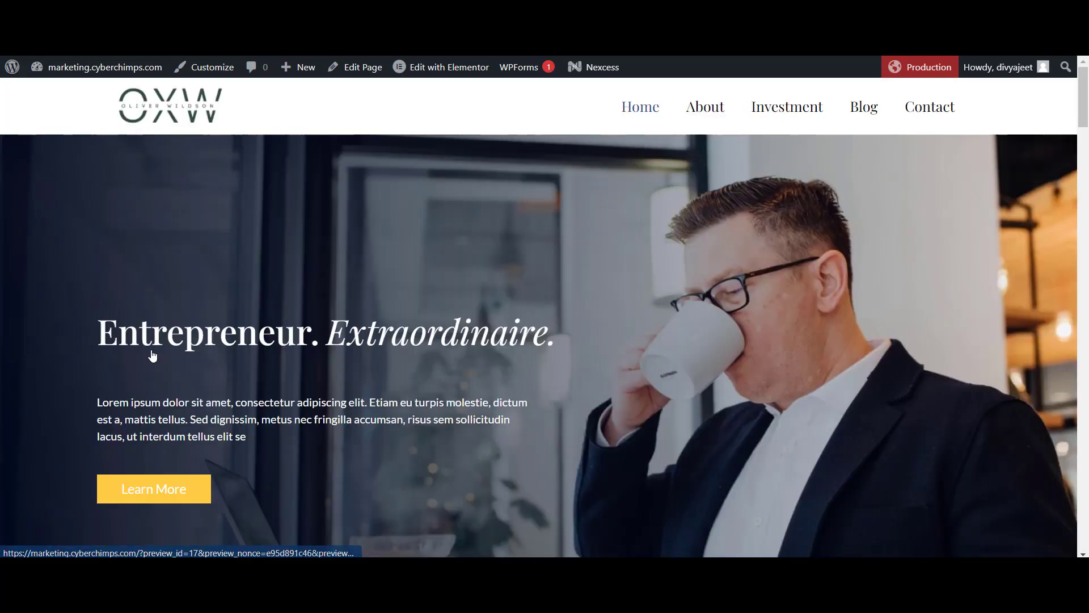
scroll(727, 314, down, 6)
scroll(709, 255, down, 5)
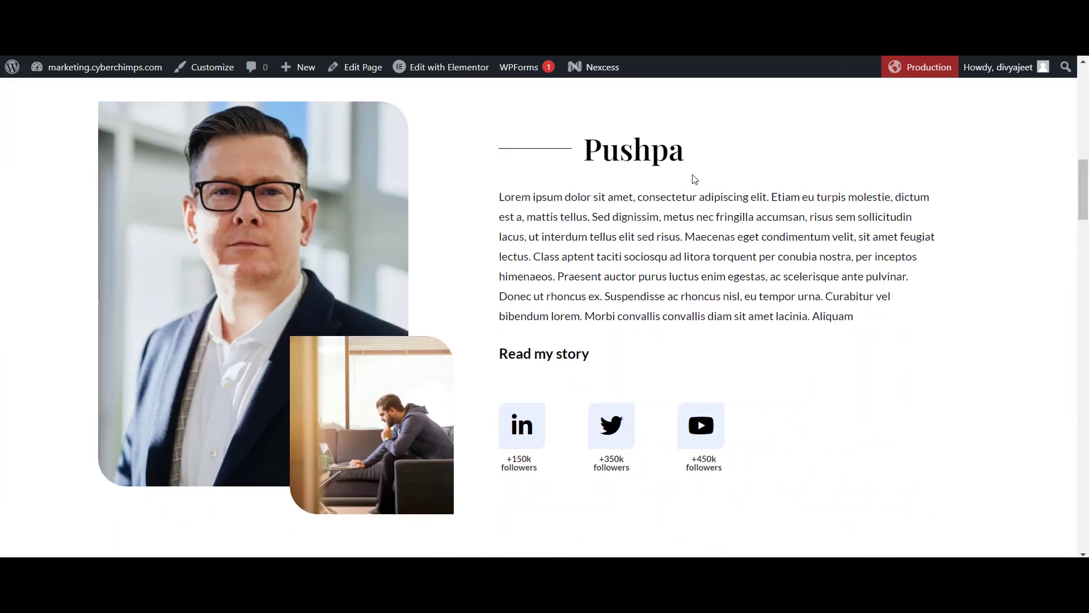
scroll(744, 316, down, 1)
scroll(743, 316, down, 7)
scroll(766, 308, down, 7)
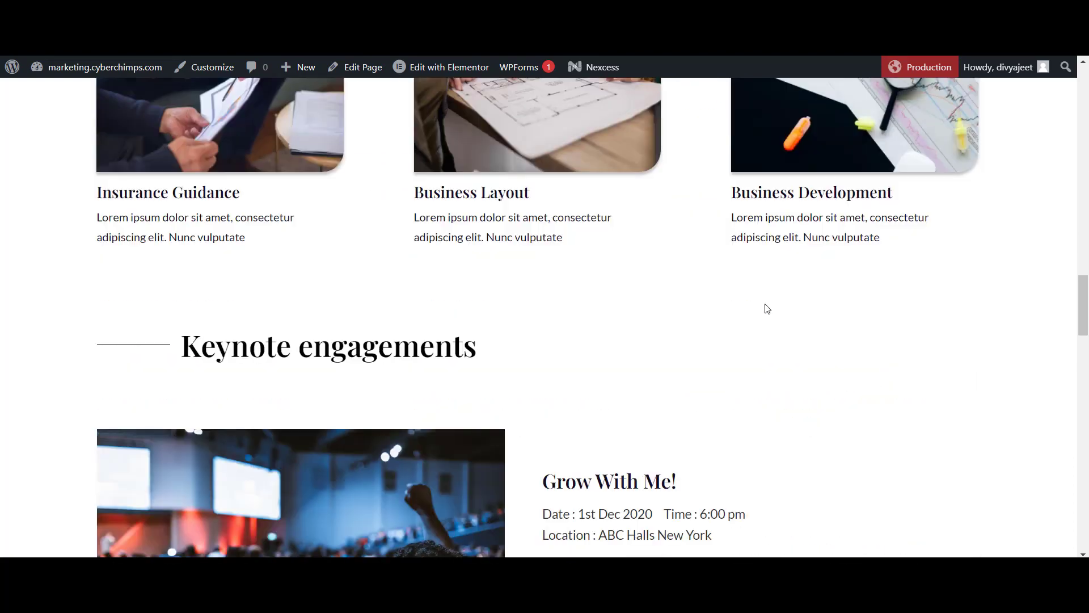
scroll(766, 308, down, 4)
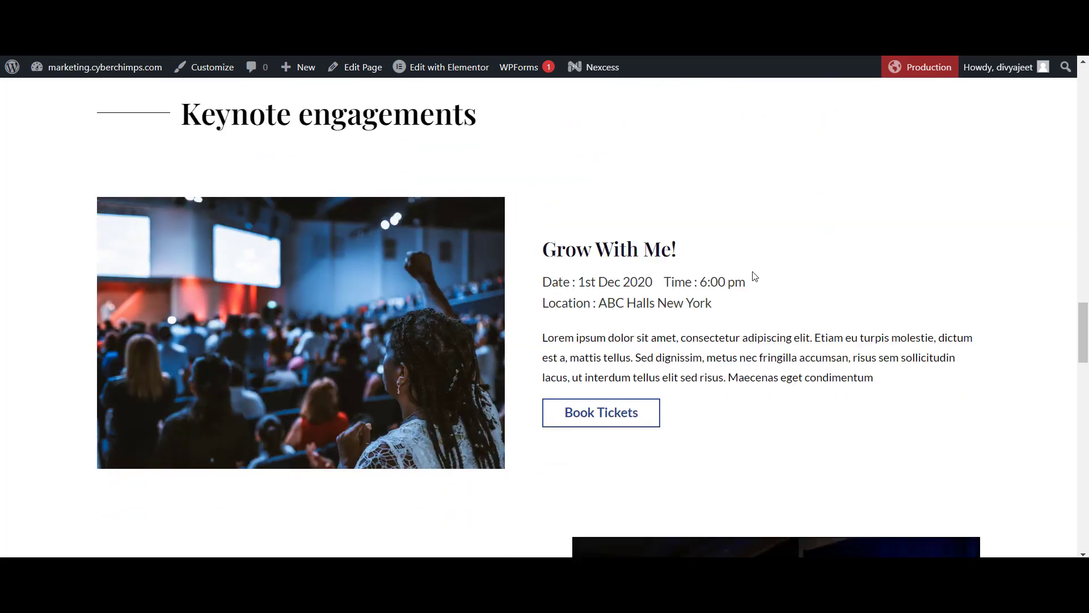
scroll(902, 289, up, 8)
scroll(911, 275, up, 10)
scroll(924, 267, up, 7)
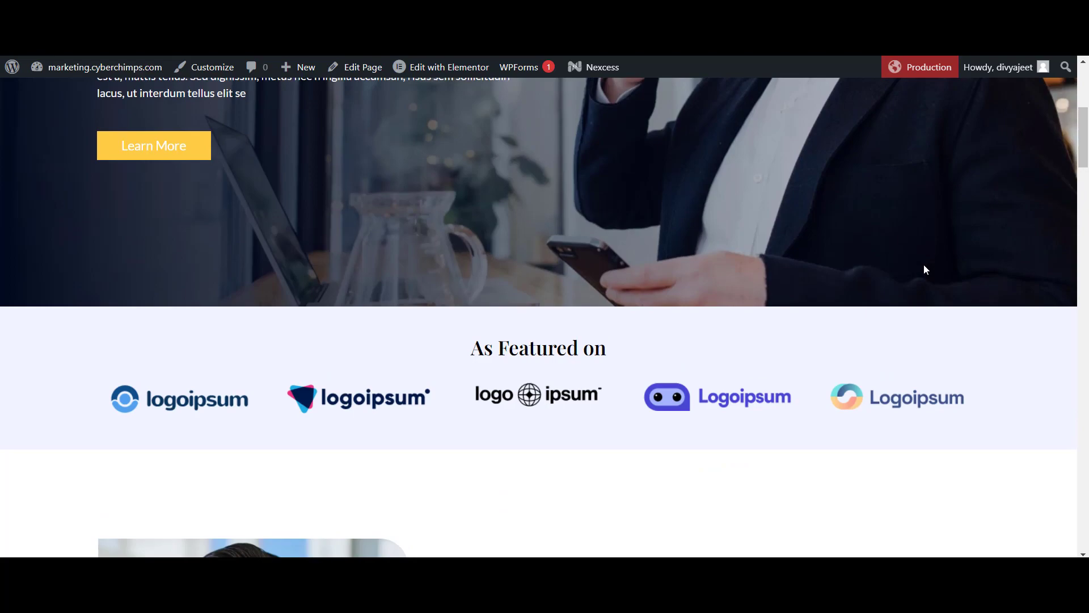
scroll(924, 265, up, 5)
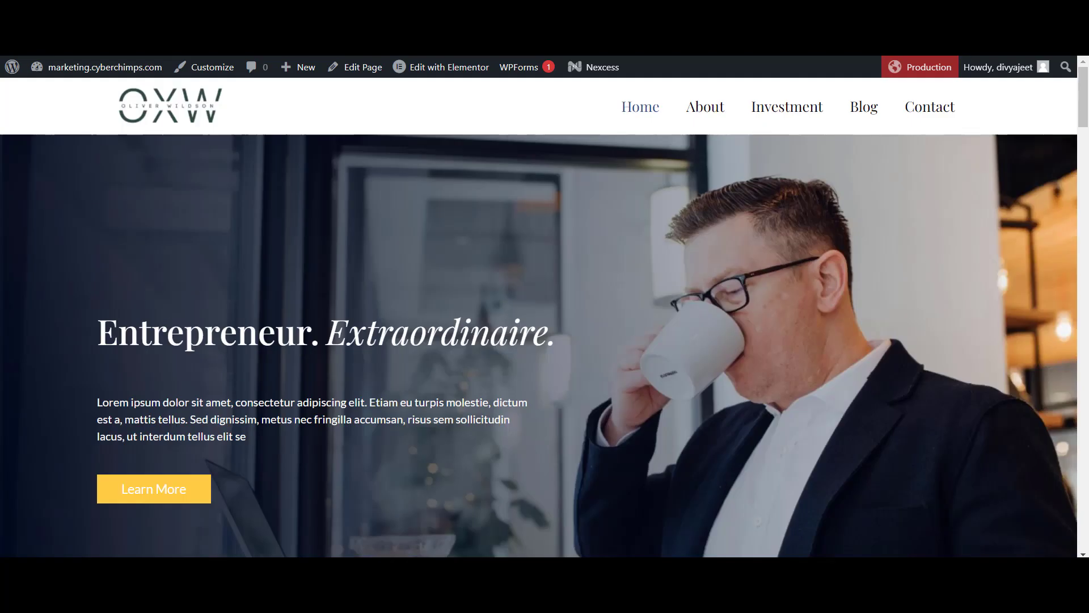